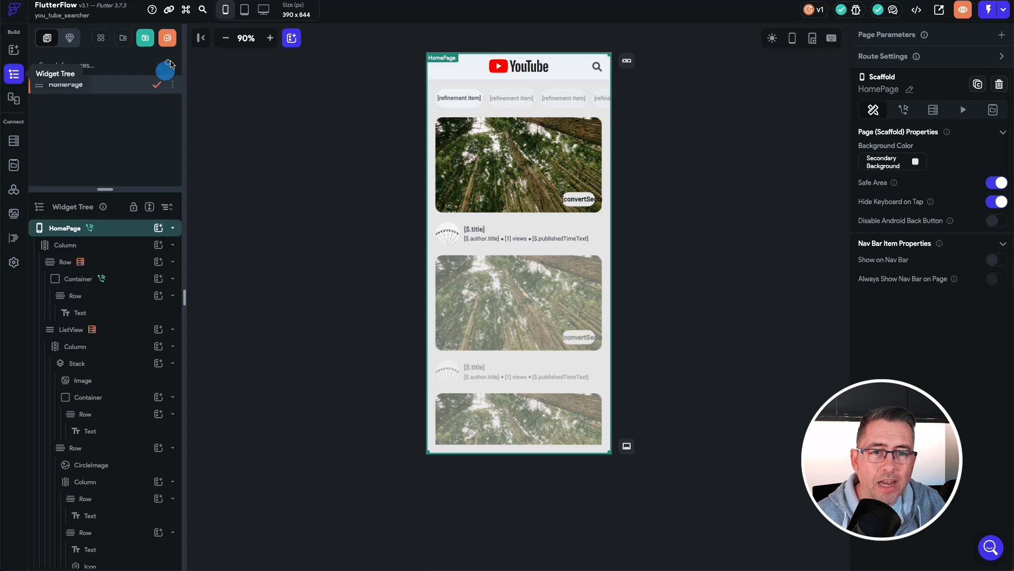
Start creating a new page and search the page templates for "Search"
{"action": "left_click", "coordinate": [169, 42]}
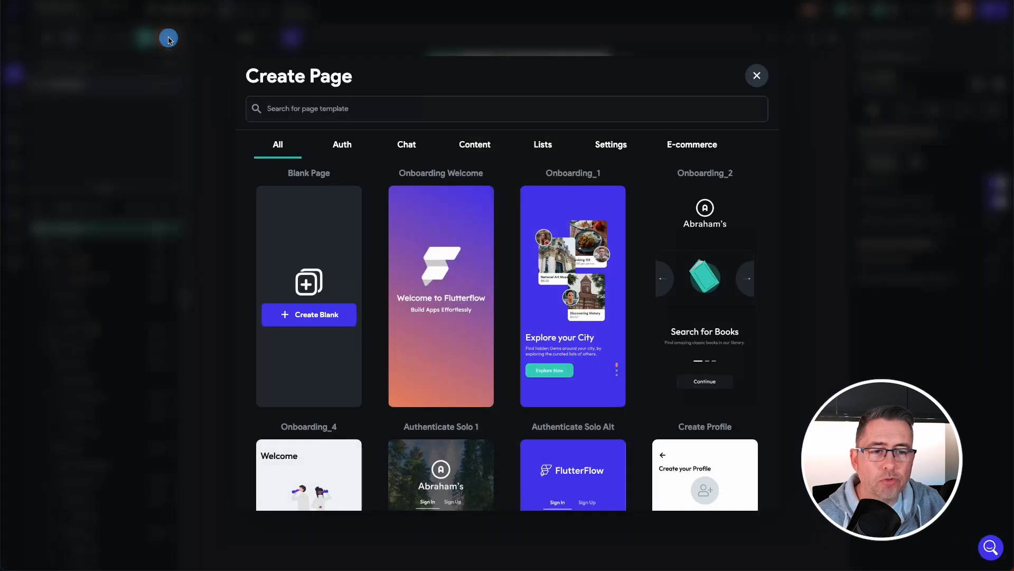
{"action": "left_click", "coordinate": [283, 108]}
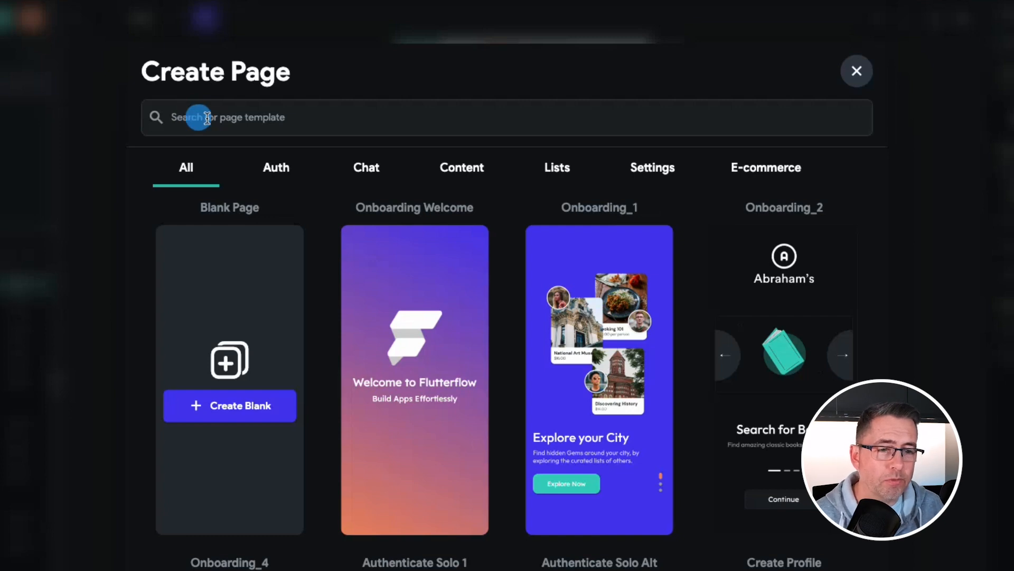
{"action": "left_click", "coordinate": [230, 122]}
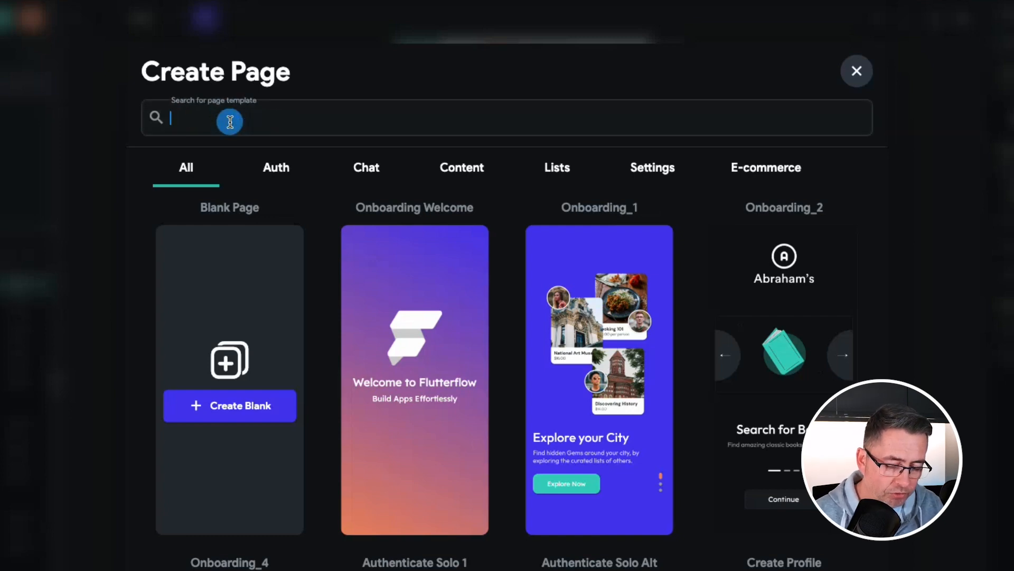
{"action": "type", "text": "Search"}
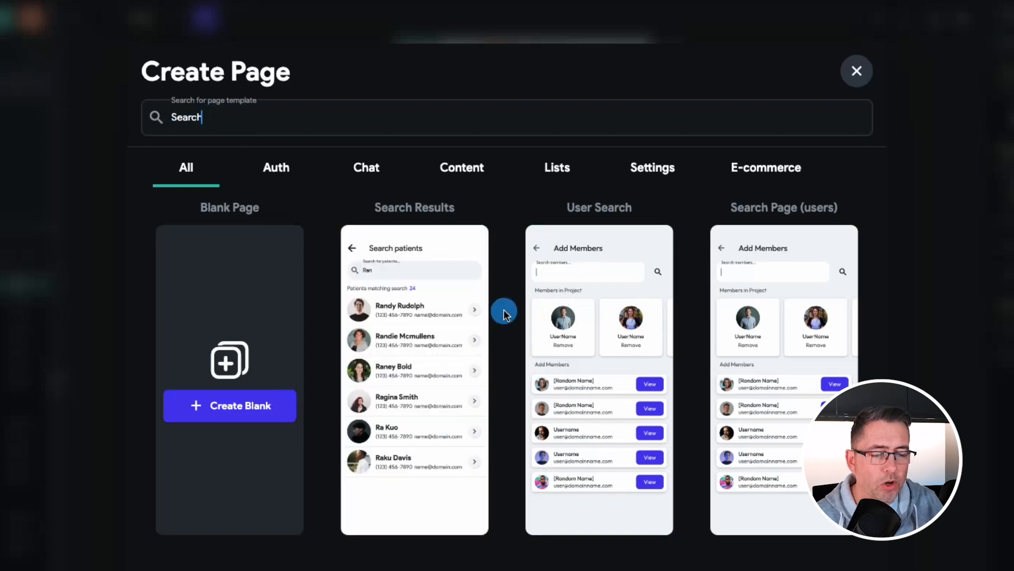
Create a page named SearchPage from the Search Results template, using the project's own theme
{"action": "mouse_move", "coordinate": [399, 325]}
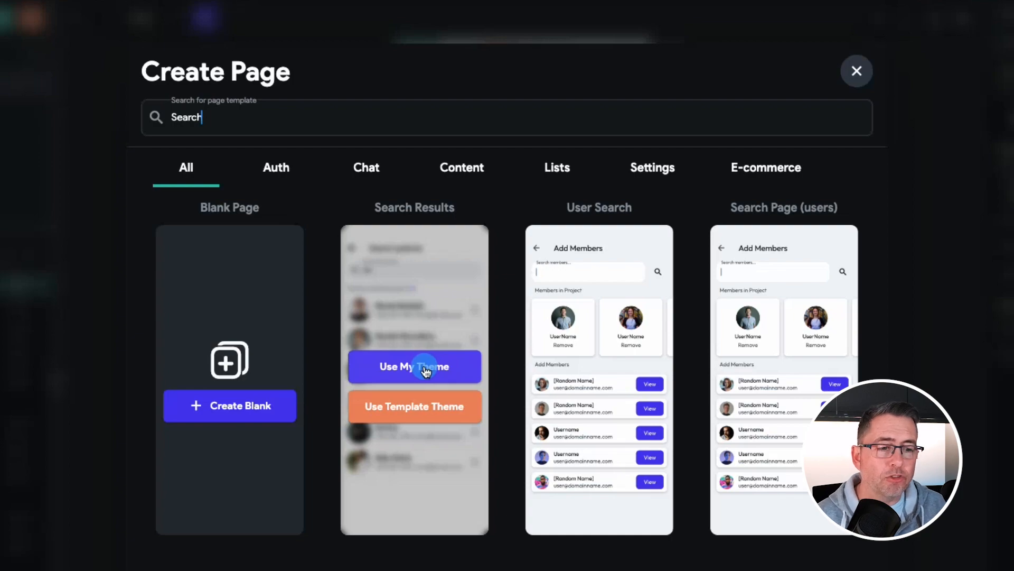
{"action": "left_click", "coordinate": [406, 371]}
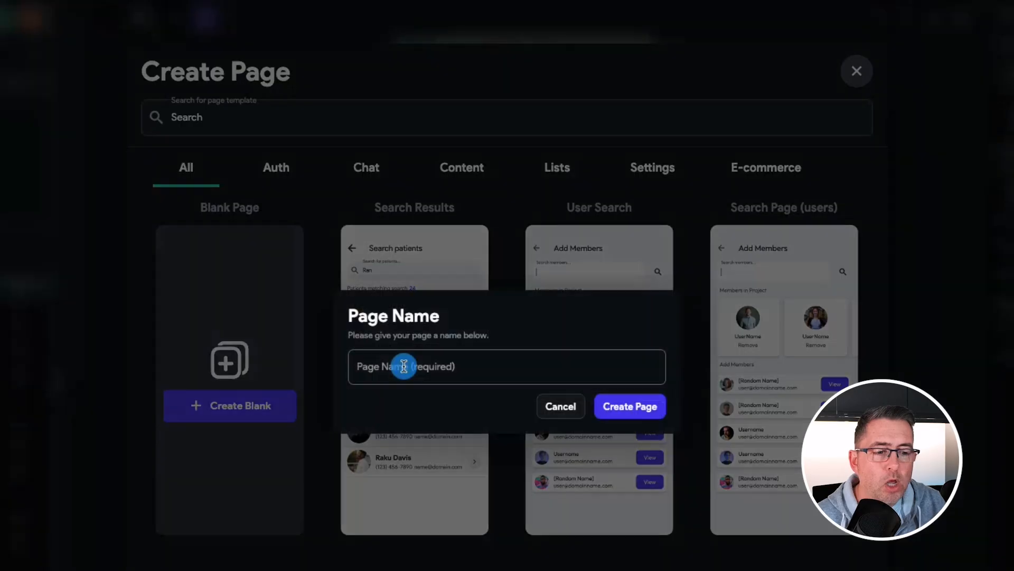
{"action": "left_click", "coordinate": [491, 369]}
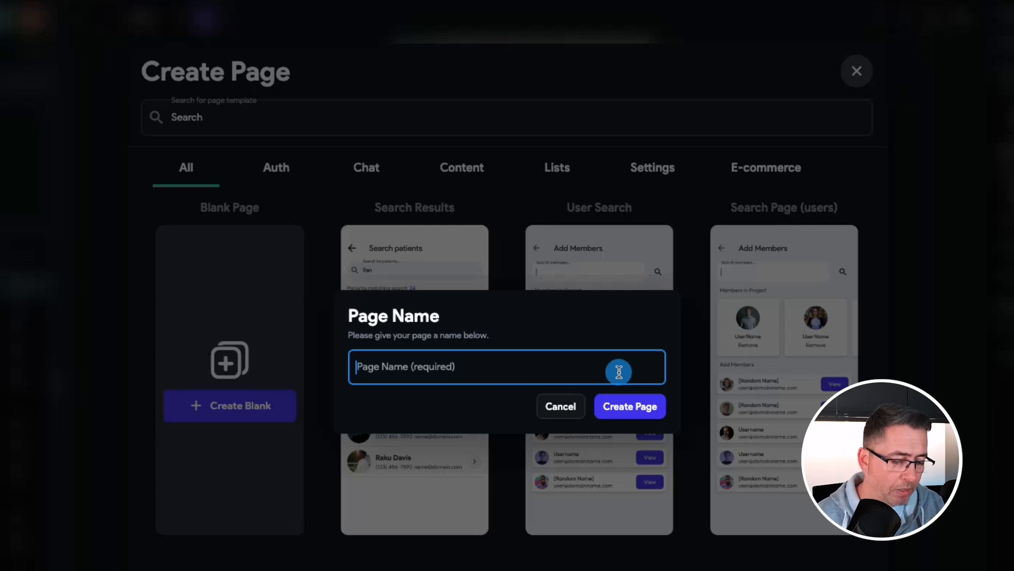
{"action": "type", "text": "SearchPage"}
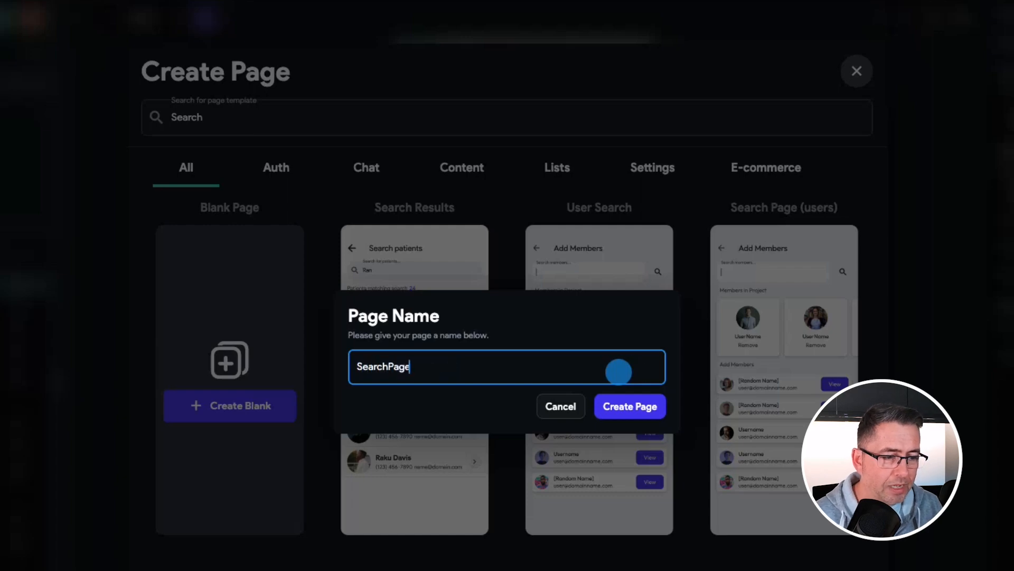
{"action": "left_click", "coordinate": [626, 407]}
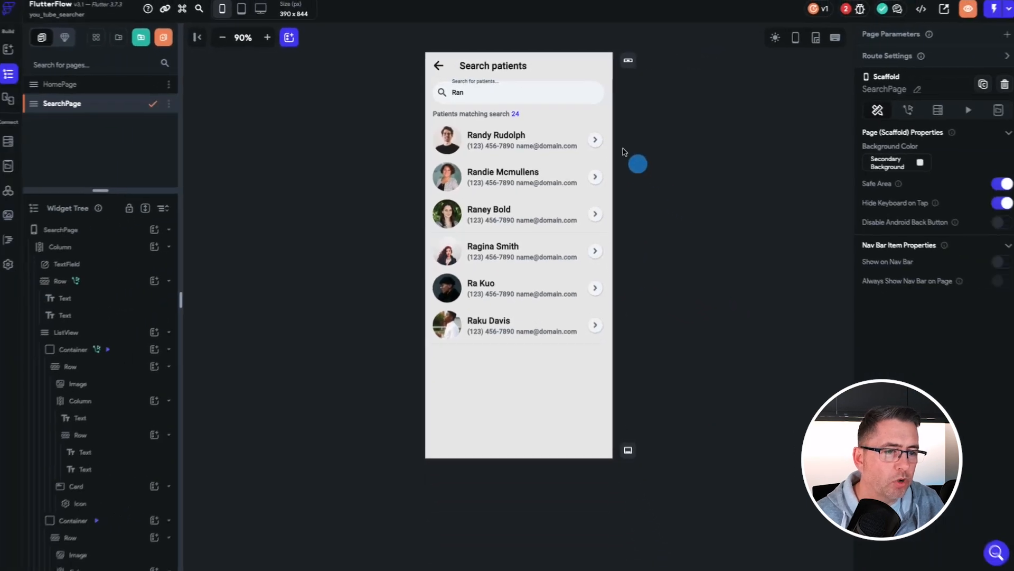
Shorten the app bar title text on SearchPage to "Search"
{"action": "left_click", "coordinate": [488, 67]}
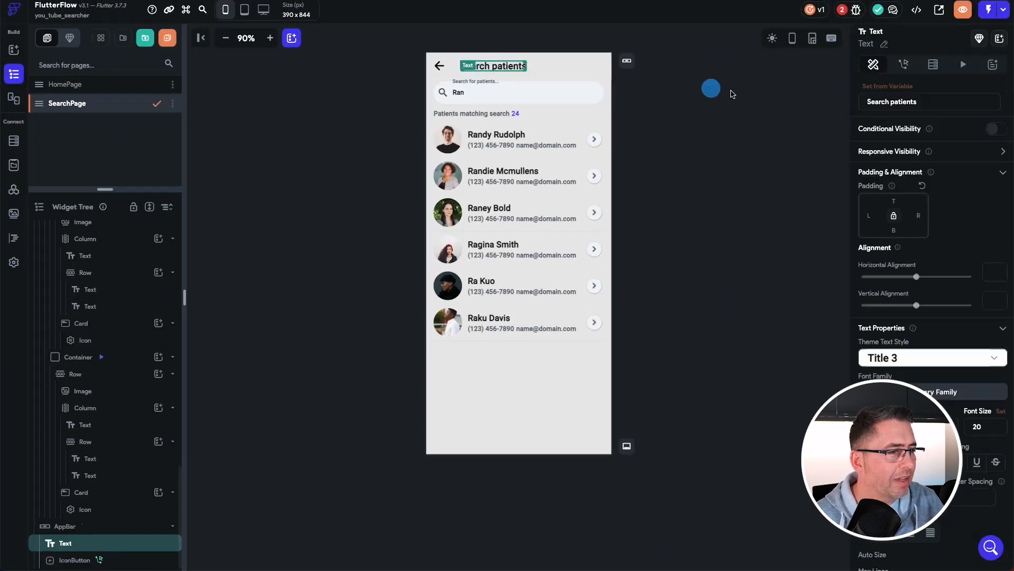
{"action": "left_click_drag", "start_coordinate": [894, 105], "coordinate": [1005, 112]}
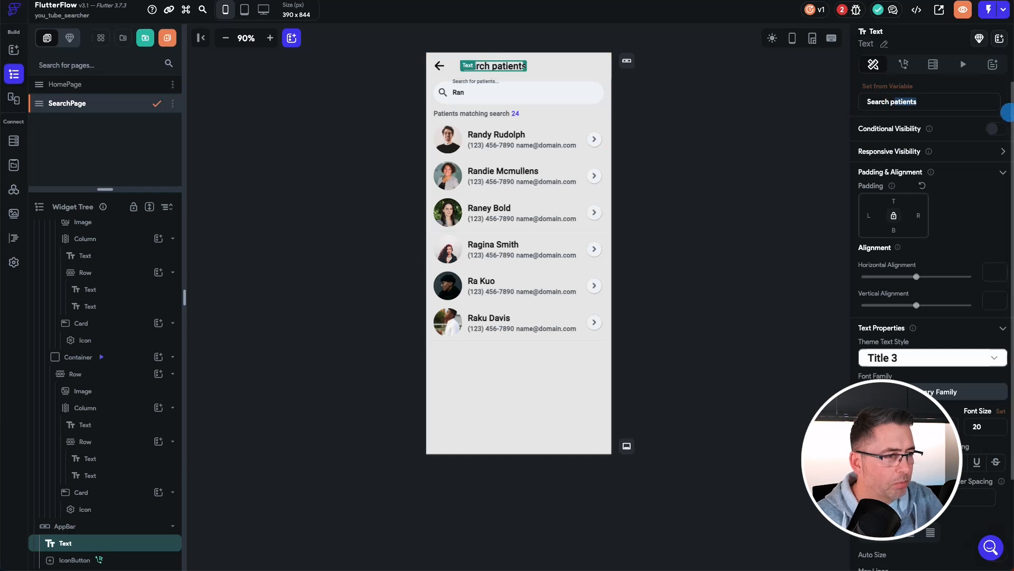
{"action": "key", "text": "BackSpace"}
{"action": "key", "text": "BackSpace"}
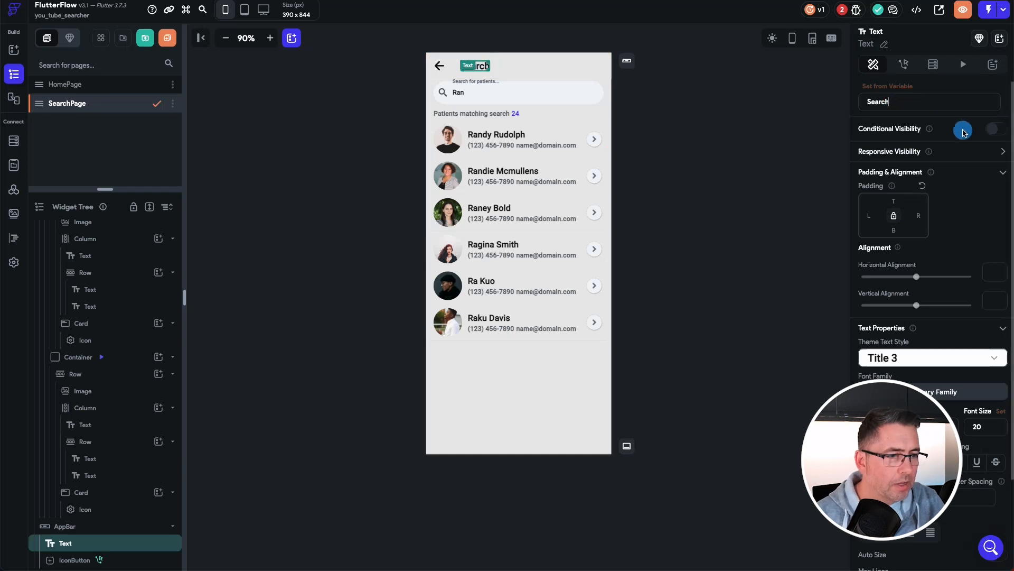
Clear the initial value of the search text field
{"action": "left_click", "coordinate": [468, 93]}
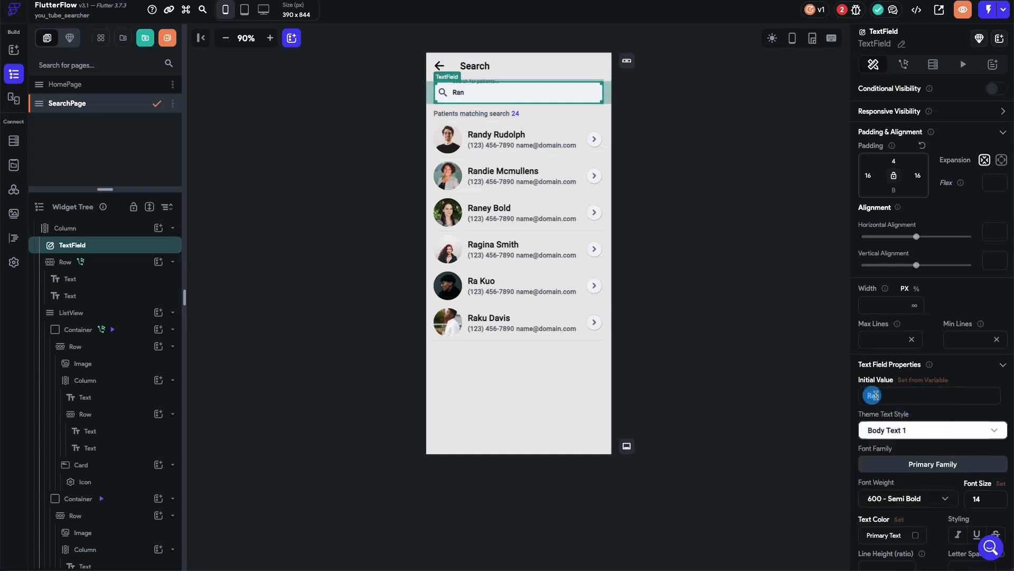
{"action": "left_click_drag", "start_coordinate": [869, 396], "coordinate": [980, 389]}
{"action": "key", "text": "BackSpace"}
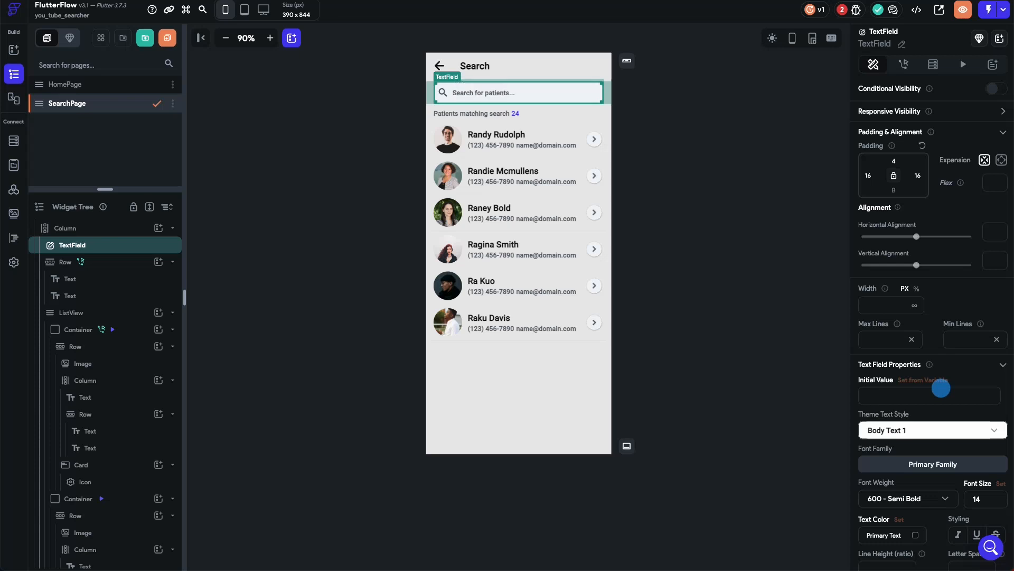
{"action": "left_click", "coordinate": [781, 358]}
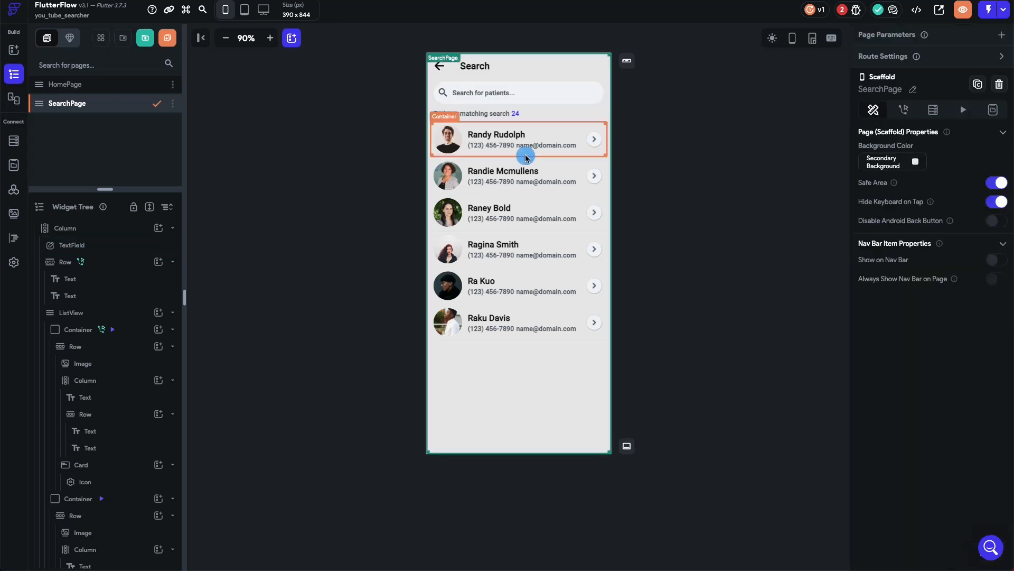
Set the search text field's label text to "Search for video..."
{"action": "left_click", "coordinate": [491, 94]}
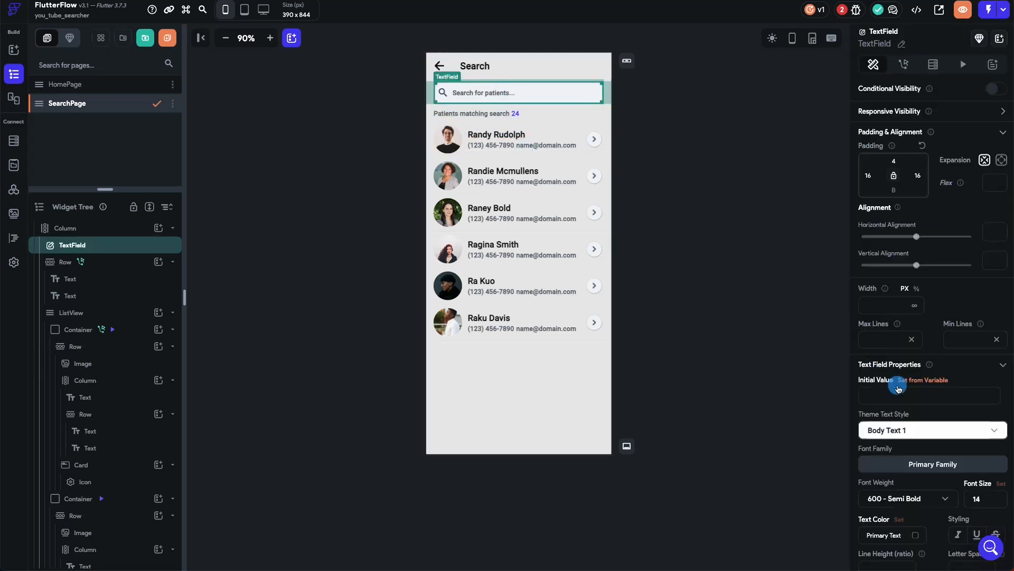
{"action": "scroll", "coordinate": [895, 388], "scroll_direction": "down", "scroll_amount": 2}
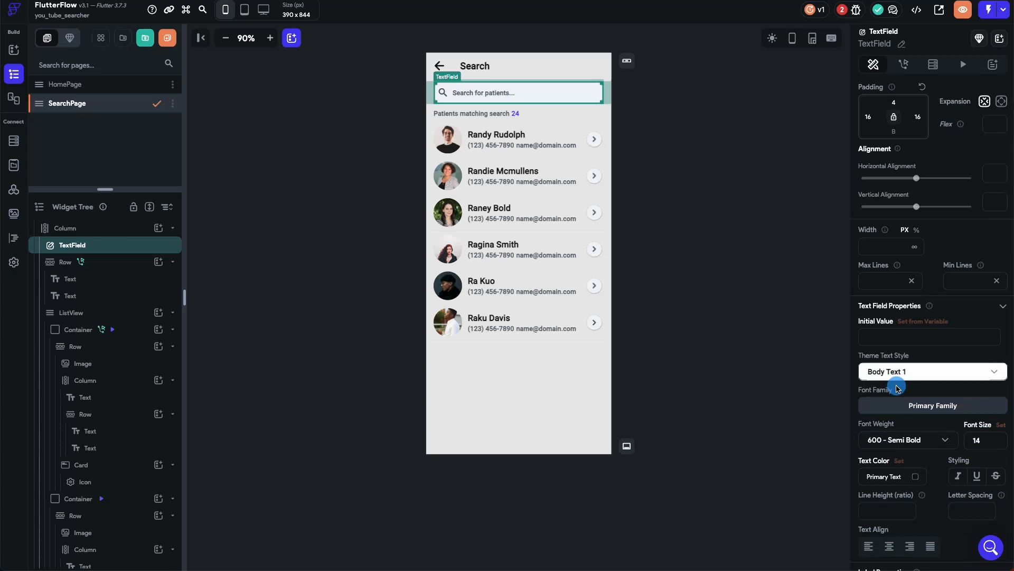
{"action": "scroll", "coordinate": [897, 388], "scroll_direction": "down", "scroll_amount": 8}
{"action": "scroll", "coordinate": [896, 384], "scroll_direction": "down", "scroll_amount": 3}
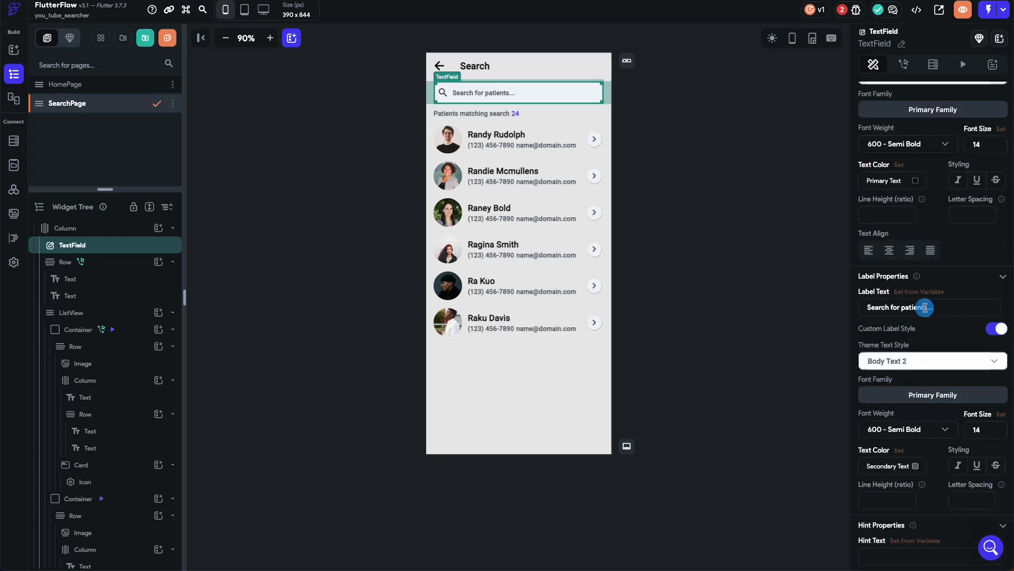
{"action": "left_click_drag", "start_coordinate": [931, 307], "coordinate": [901, 306]}
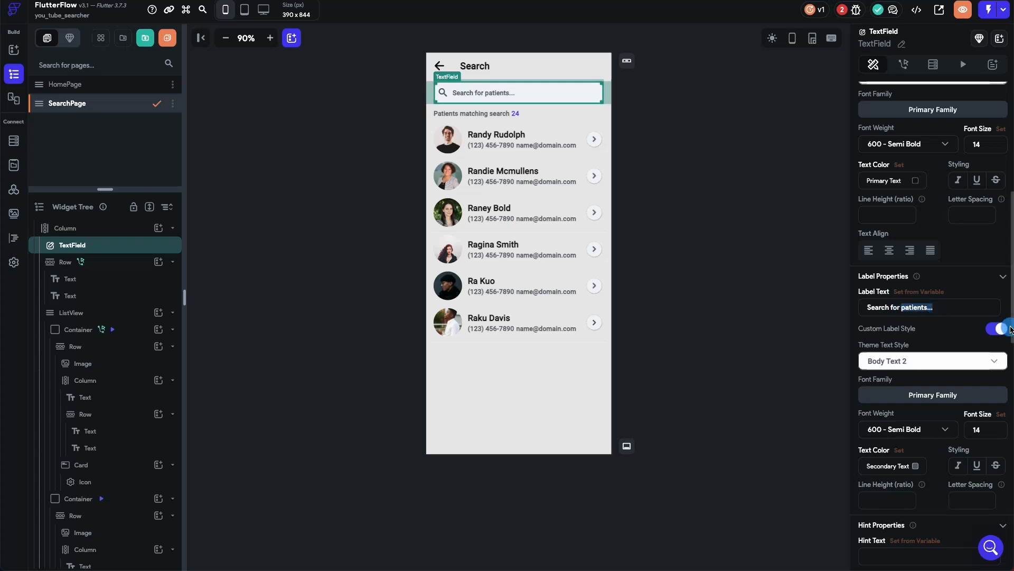
{"action": "type", "text": "b"}
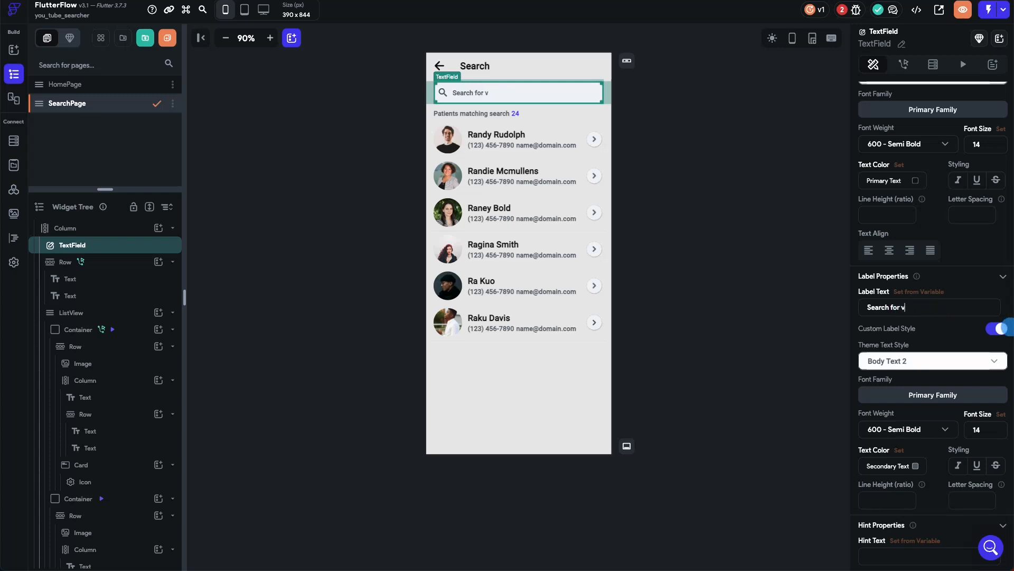
{"action": "type", "text": "ideo..."}
{"action": "left_click", "coordinate": [702, 227]}
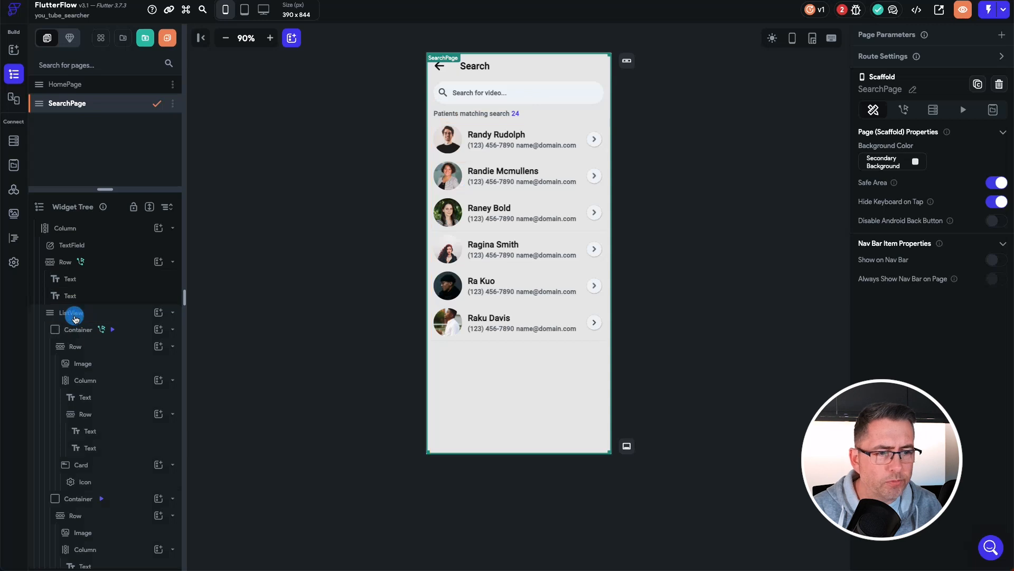
Collapse all the containers inside the ListView in the widget tree
{"action": "left_click", "coordinate": [75, 313]}
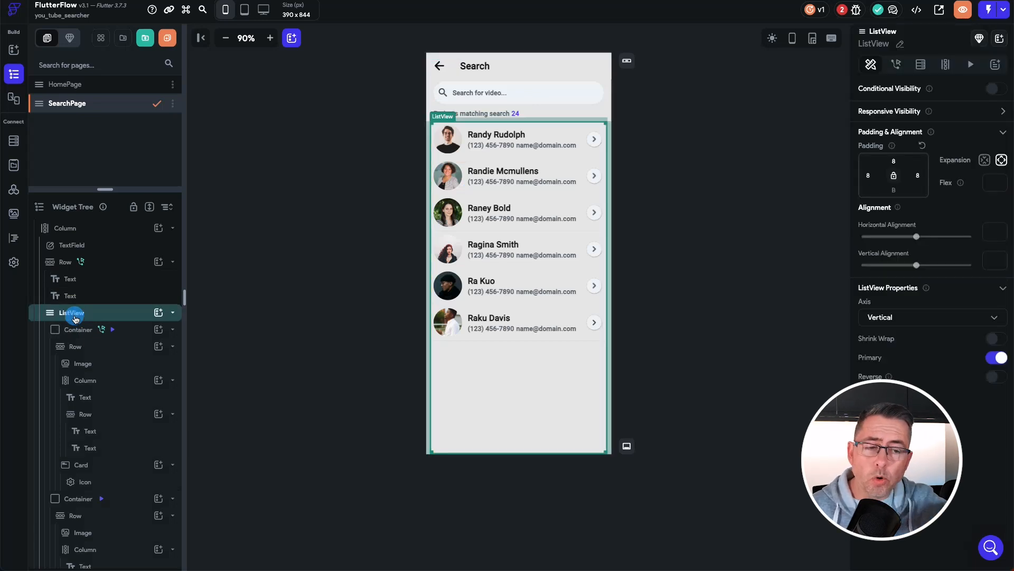
{"action": "left_click", "coordinate": [173, 330]}
{"action": "left_click", "coordinate": [174, 346]}
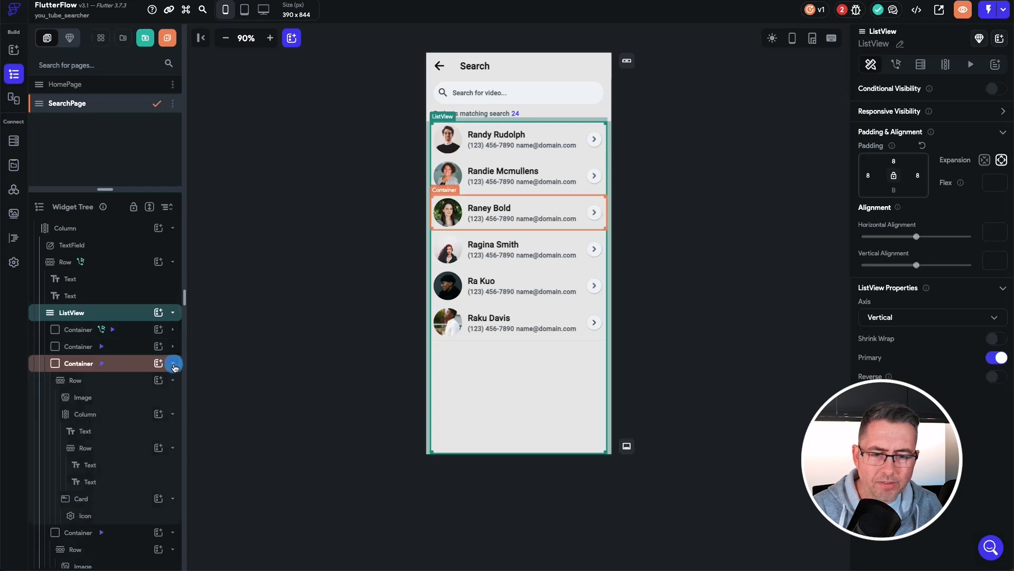
{"action": "left_click", "coordinate": [173, 363]}
{"action": "left_click", "coordinate": [173, 380]}
{"action": "left_click", "coordinate": [173, 397]}
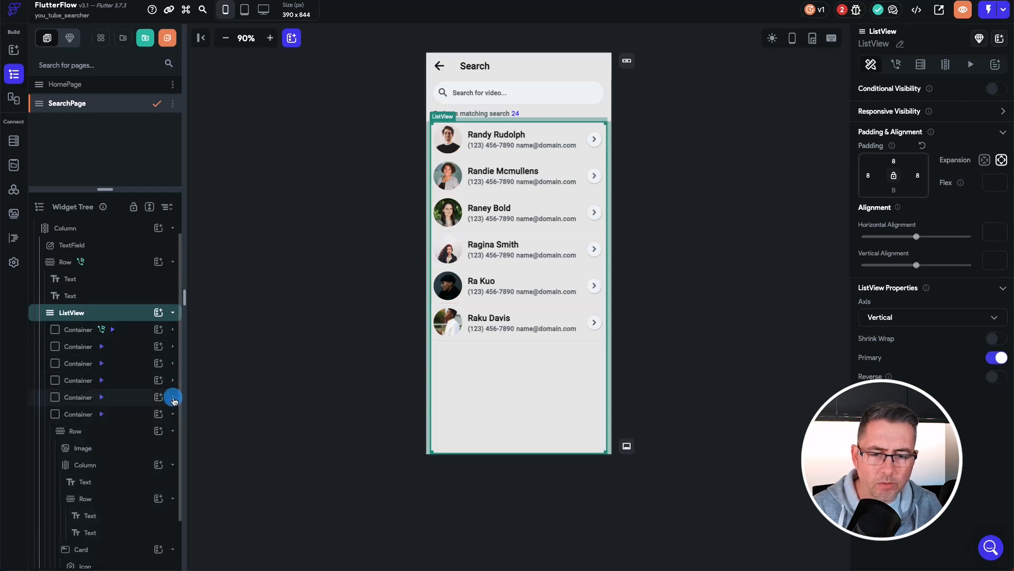
{"action": "left_click", "coordinate": [173, 415]}
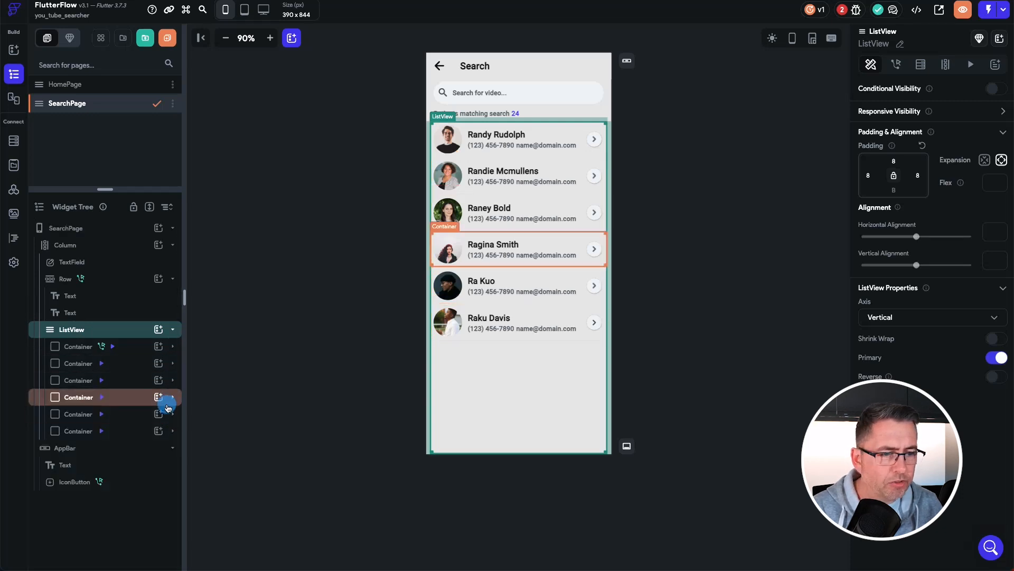
{"action": "left_click", "coordinate": [173, 364]}
{"action": "left_click", "coordinate": [174, 366]}
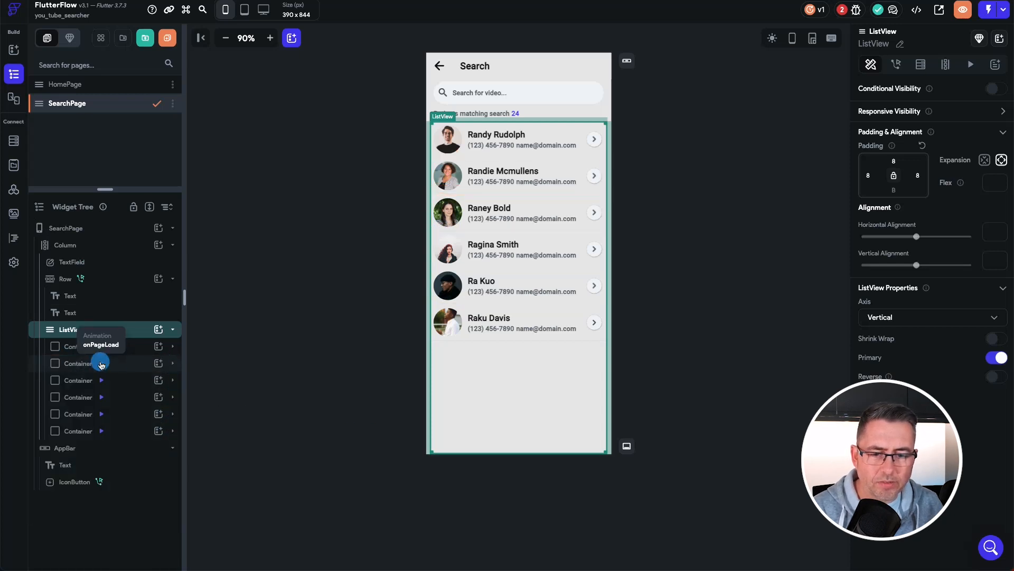
Delete the duplicate containers from the ListView, keeping only the first one
{"action": "right_click", "coordinate": [93, 363]}
{"action": "left_click", "coordinate": [136, 317]}
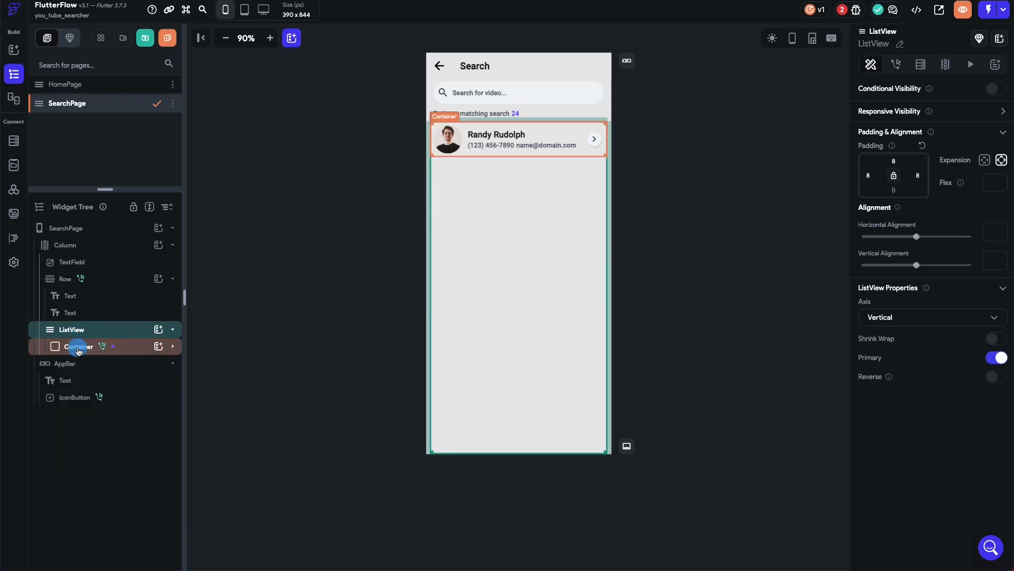
{"action": "left_click", "coordinate": [732, 329]}
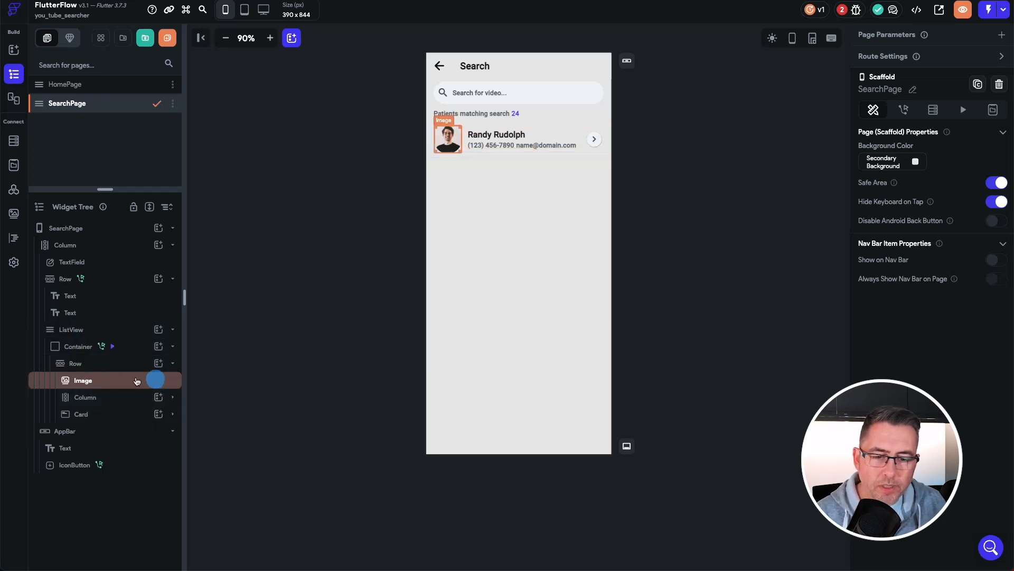
Delete the Image, Column and Card widgets from the row inside the remaining ListView container
{"action": "left_click", "coordinate": [100, 384]}
{"action": "key", "text": "Delete"}
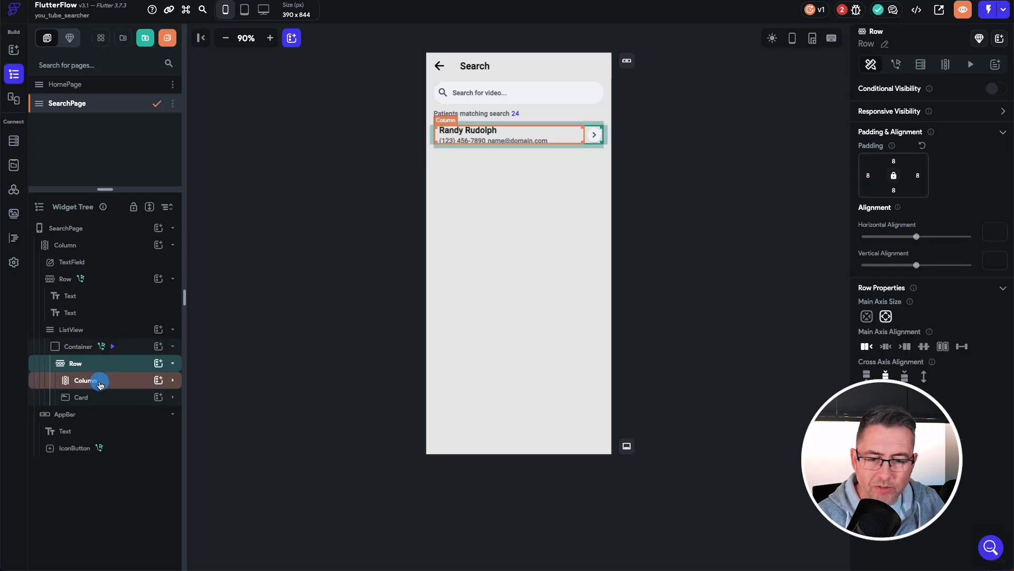
{"action": "left_click", "coordinate": [99, 382]}
{"action": "key", "text": "Delete"}
{"action": "left_click", "coordinate": [100, 381]}
{"action": "key", "text": "Delete"}
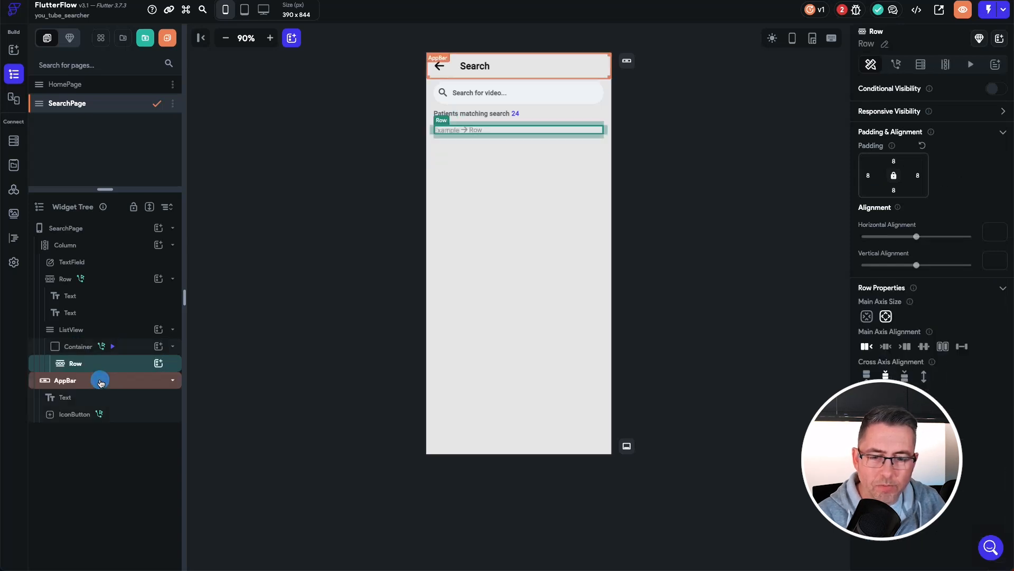
Add an IconButton and a nested Row to the empty row inside the ListView container
{"action": "left_click", "coordinate": [161, 366]}
{"action": "left_click", "coordinate": [238, 349]}
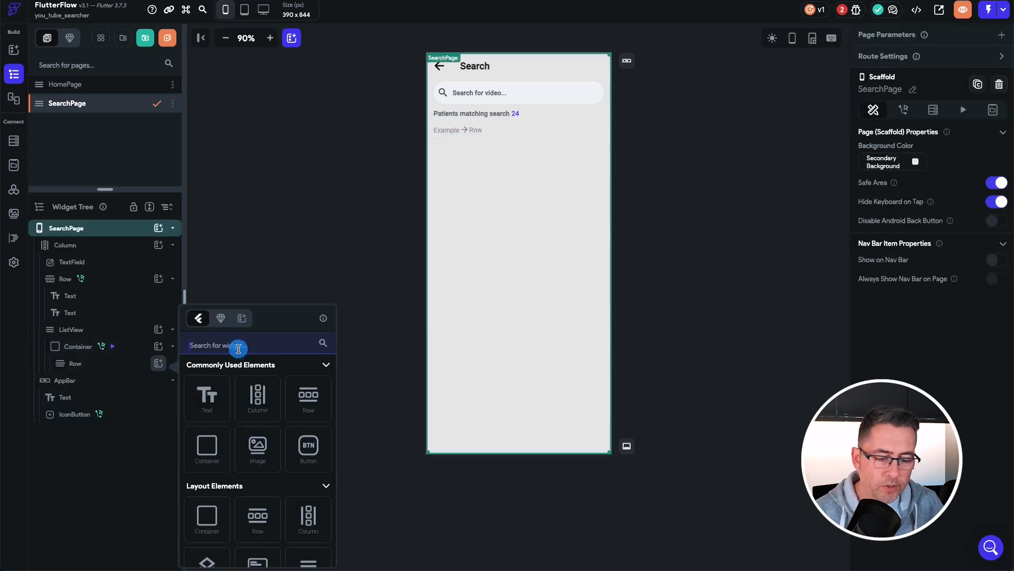
{"action": "type", "text": "icon"}
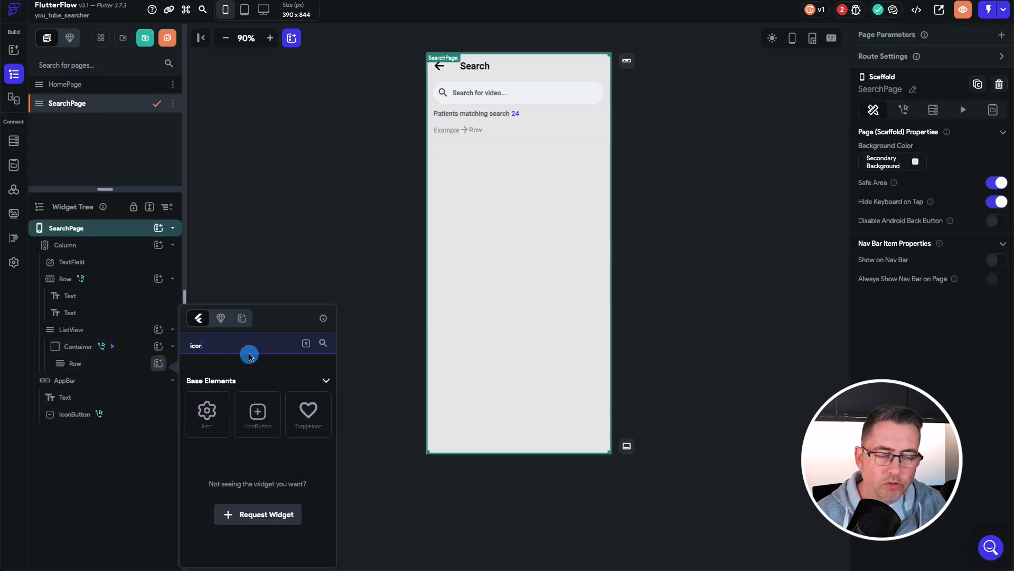
{"action": "left_click", "coordinate": [254, 353]}
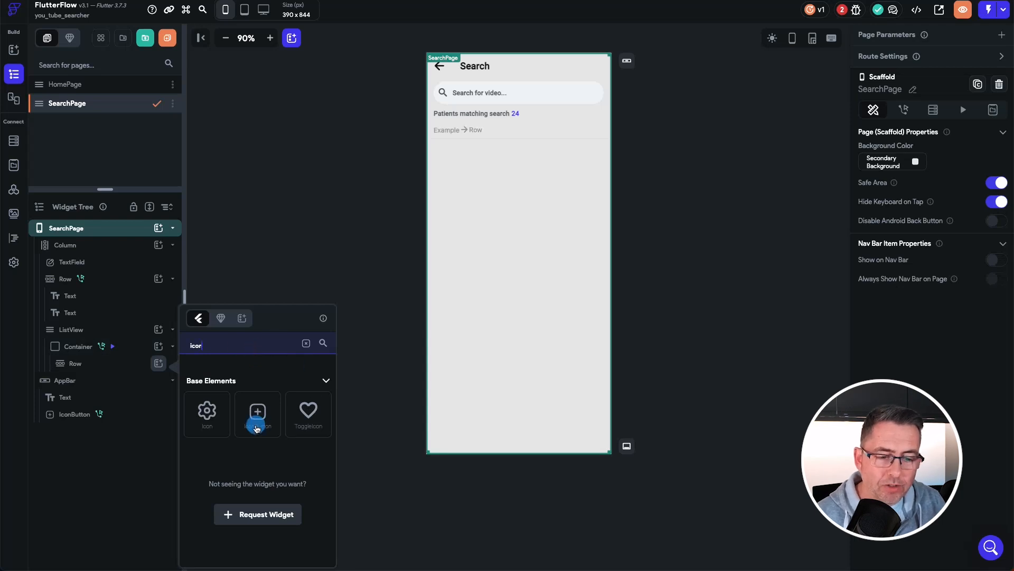
{"action": "left_click", "coordinate": [257, 414]}
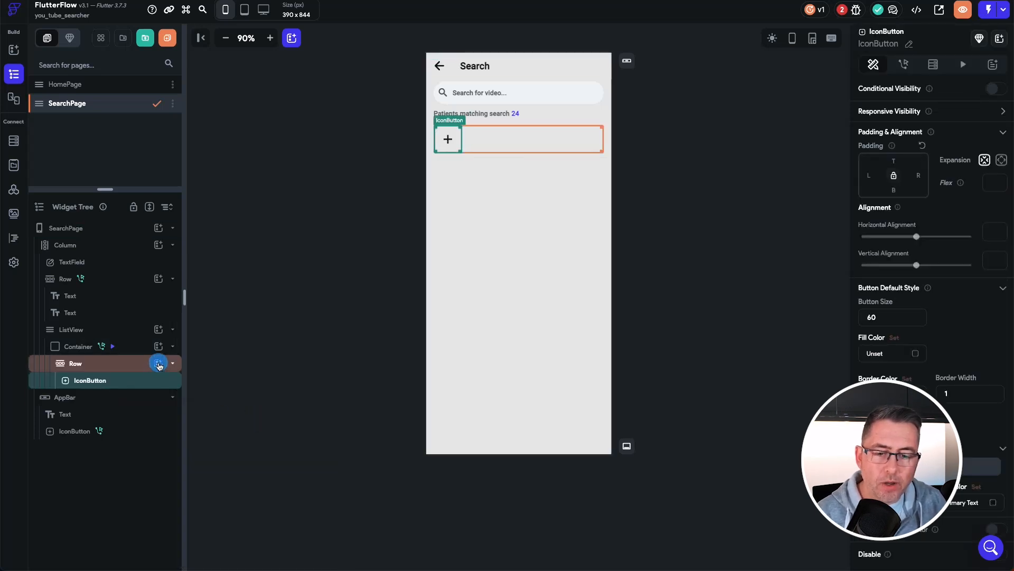
{"action": "left_click", "coordinate": [159, 363]}
{"action": "left_click", "coordinate": [308, 398]}
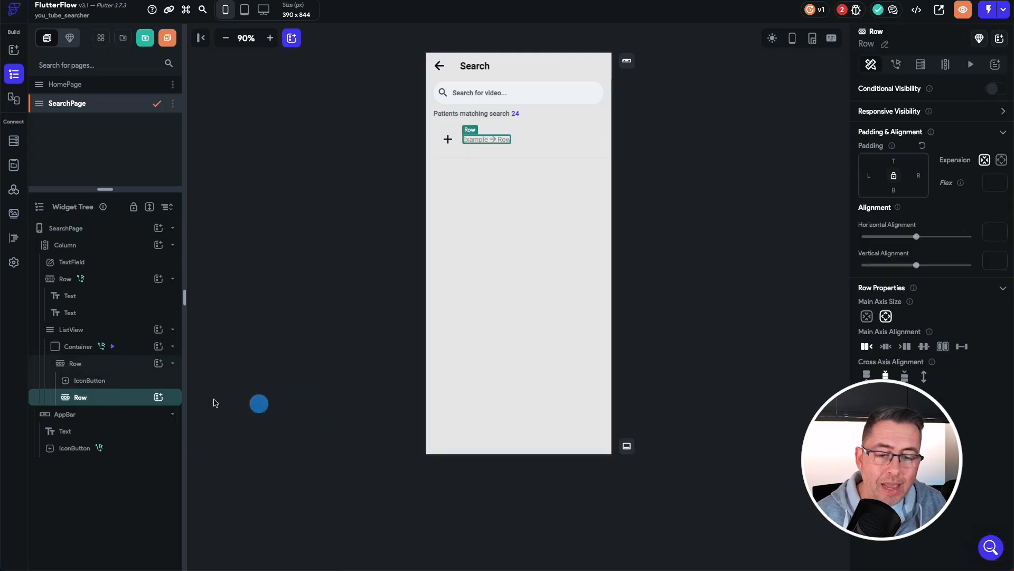
Add a Text widget and an Icon widget to the nested row inside the ListView container
{"action": "left_click", "coordinate": [157, 398]}
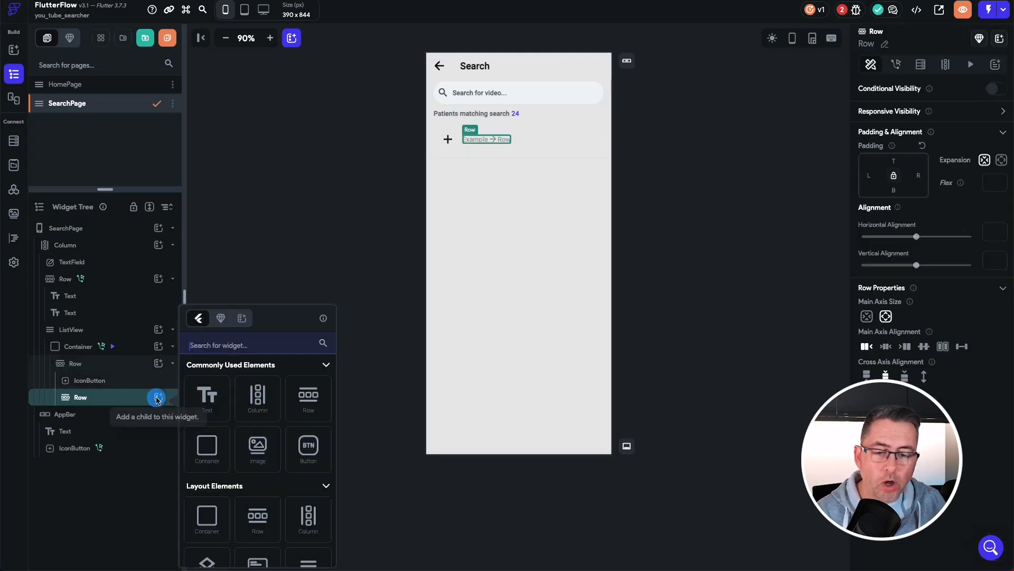
{"action": "left_click", "coordinate": [208, 399]}
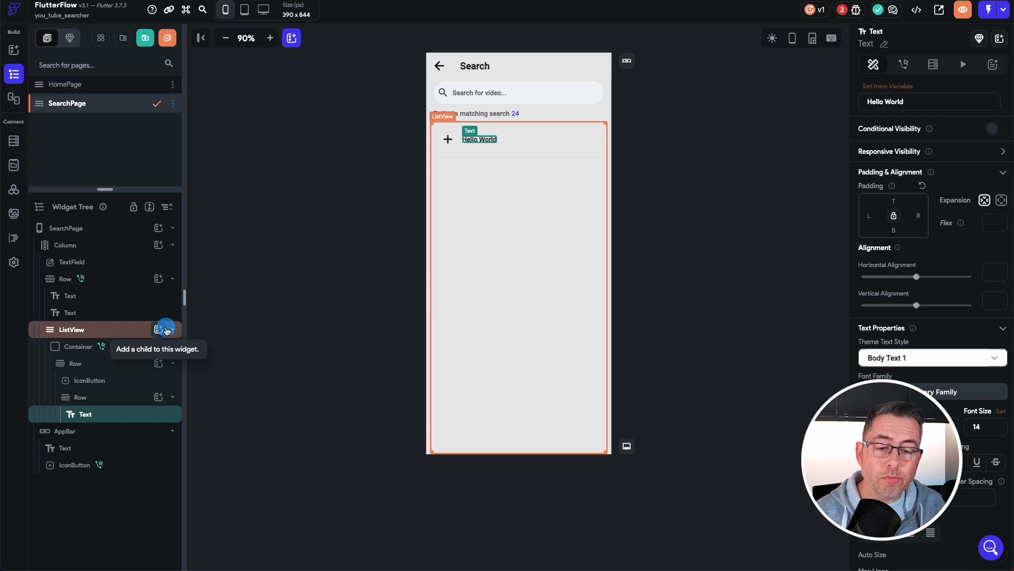
{"action": "left_click", "coordinate": [158, 397]}
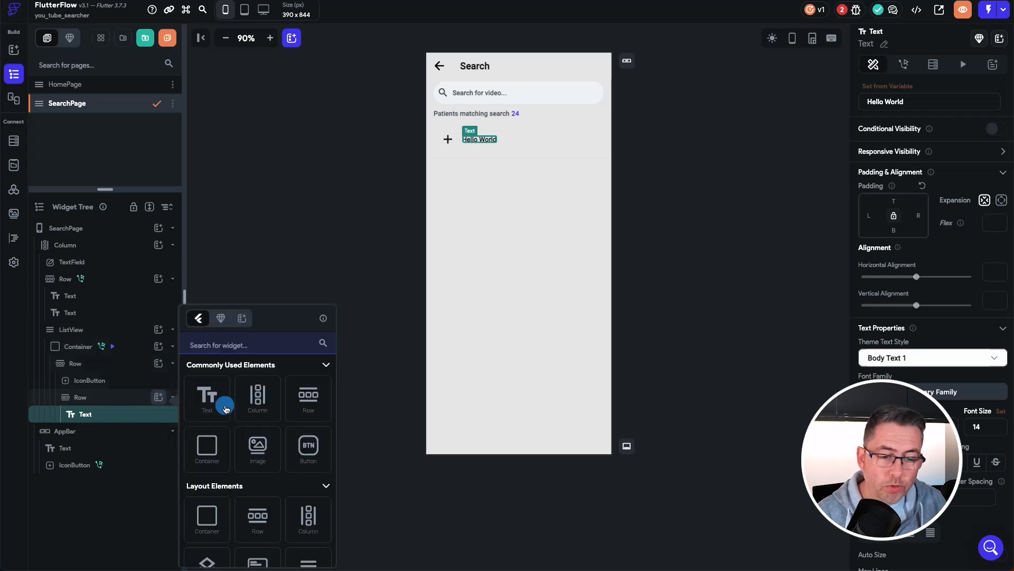
{"action": "left_click", "coordinate": [246, 357]}
{"action": "type", "text": "icon"}
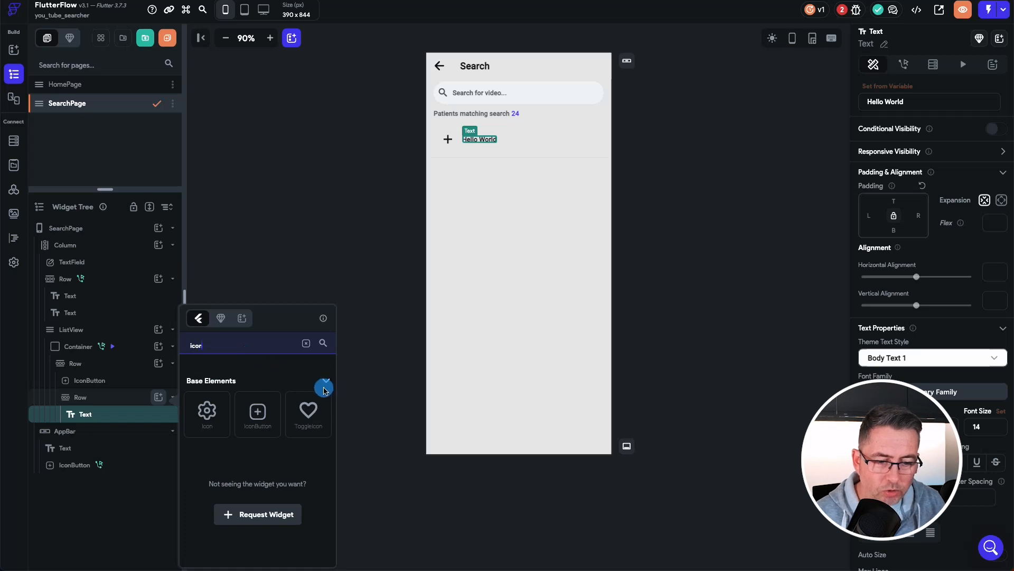
{"action": "left_click", "coordinate": [208, 415]}
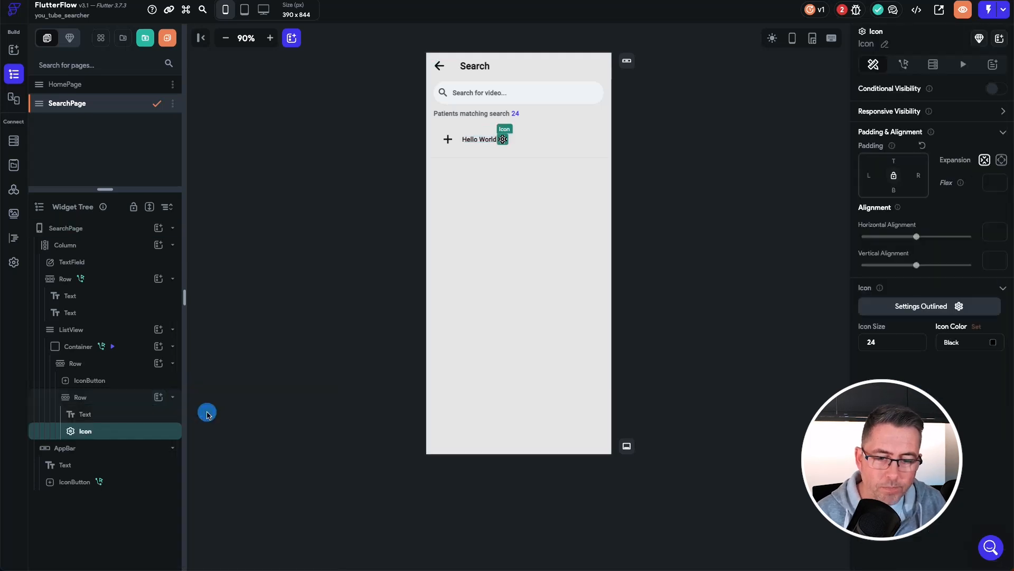
{"action": "left_click", "coordinate": [160, 426]}
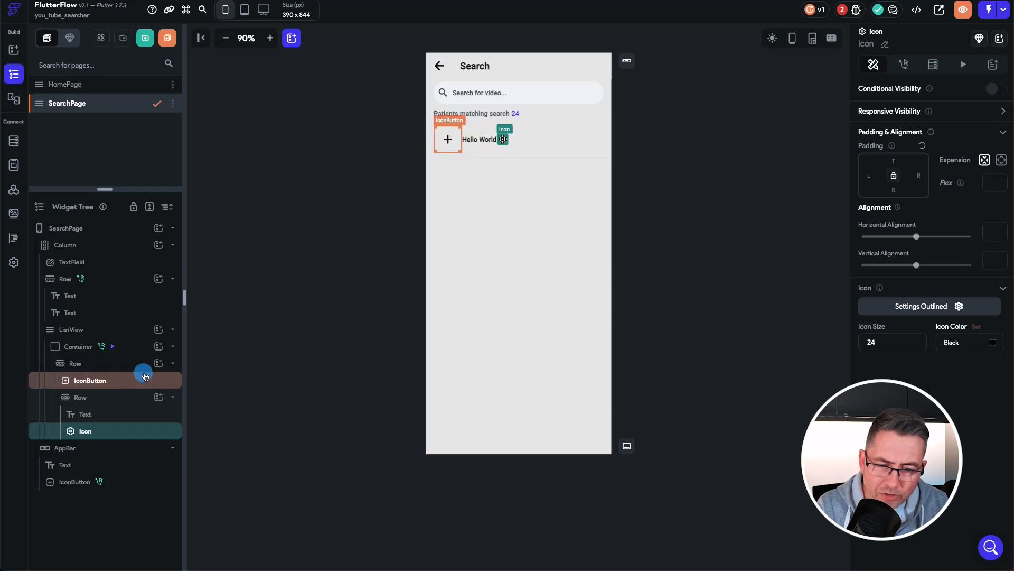
Collapse the nested row in the widget tree and add a second IconButton after it in the outer row
{"action": "left_click", "coordinate": [174, 398]}
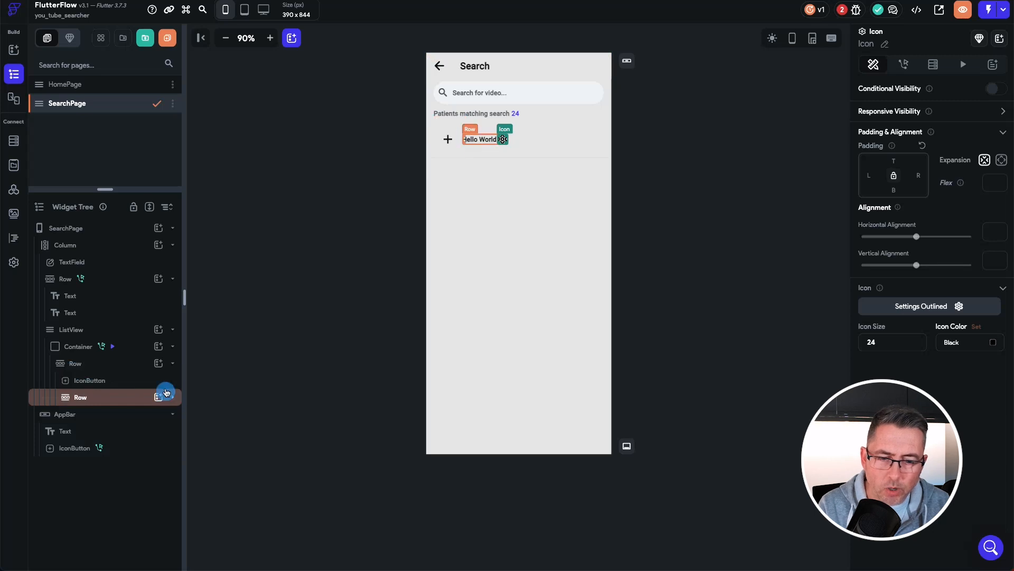
{"action": "left_click", "coordinate": [159, 363]}
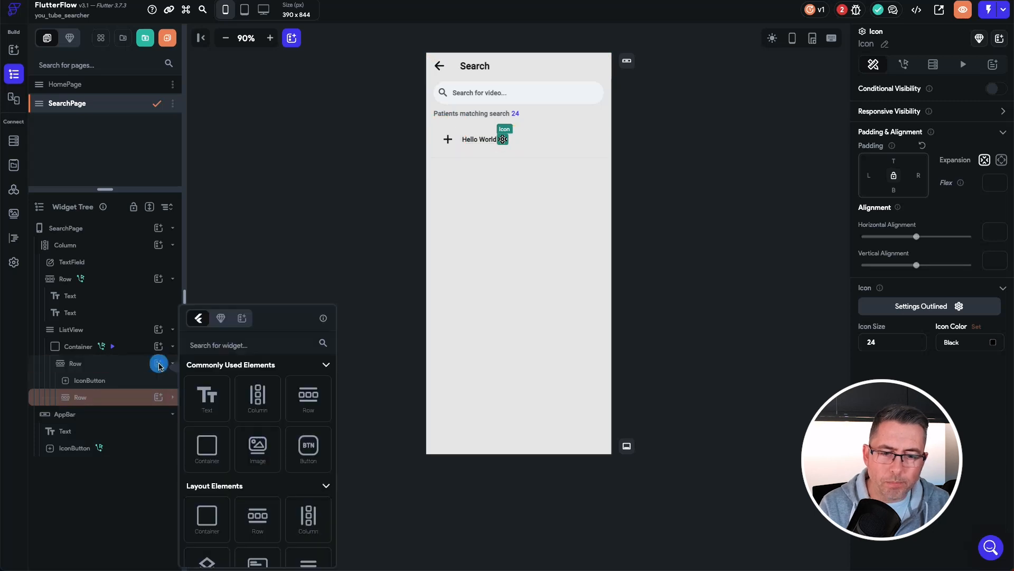
{"action": "left_click", "coordinate": [230, 344]}
{"action": "type", "text": "icon"}
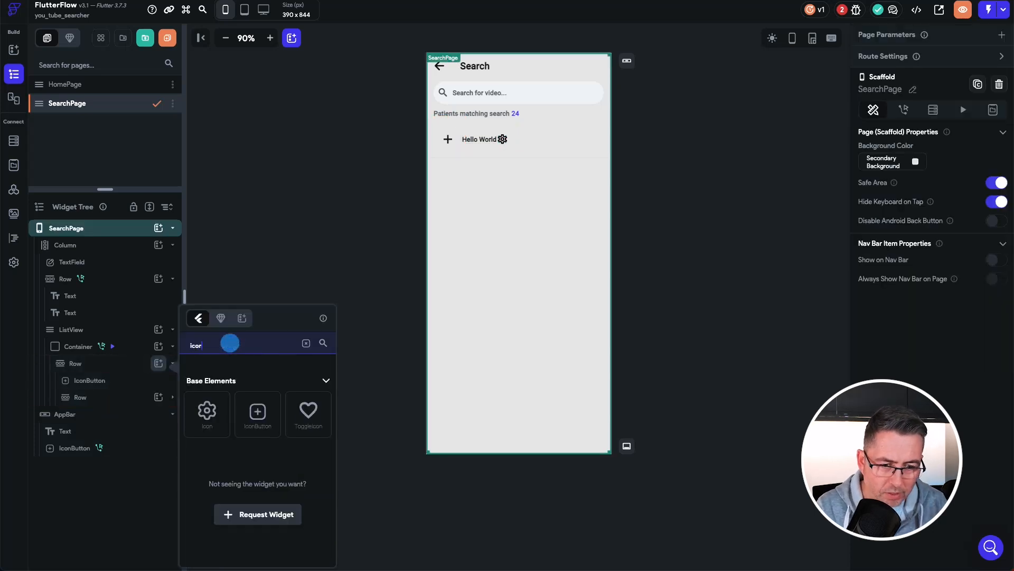
{"action": "left_click", "coordinate": [258, 415]}
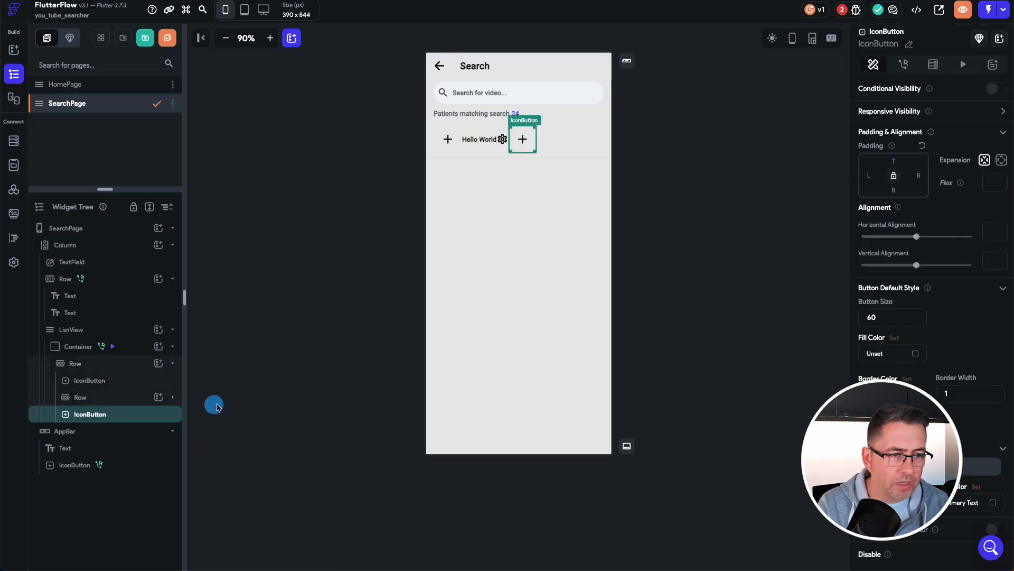
Set the nested row to expanded so it fills the space between the two IconButtons
{"action": "left_click", "coordinate": [94, 399]}
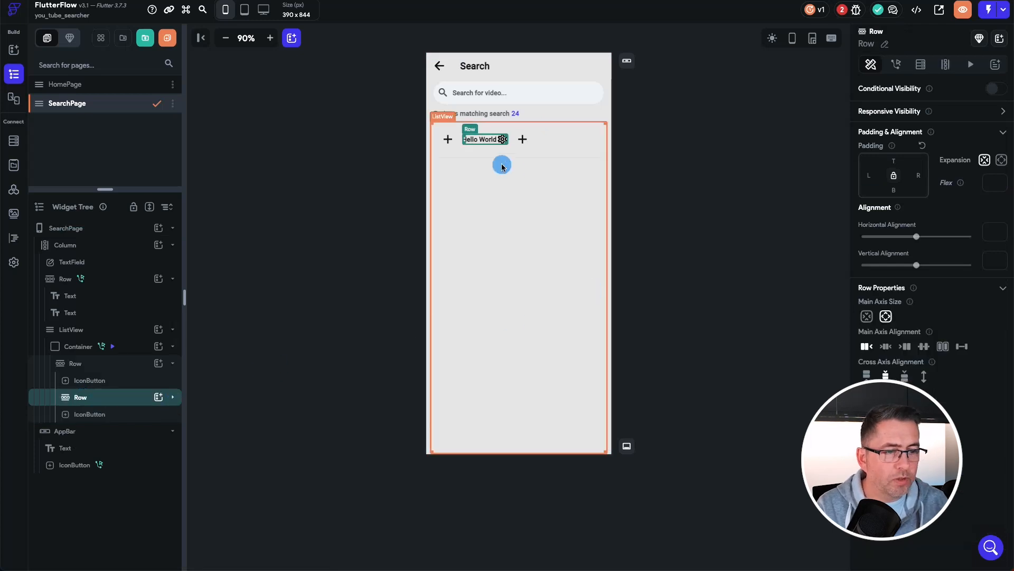
{"action": "left_click", "coordinate": [1003, 165]}
{"action": "left_click", "coordinate": [1002, 162]}
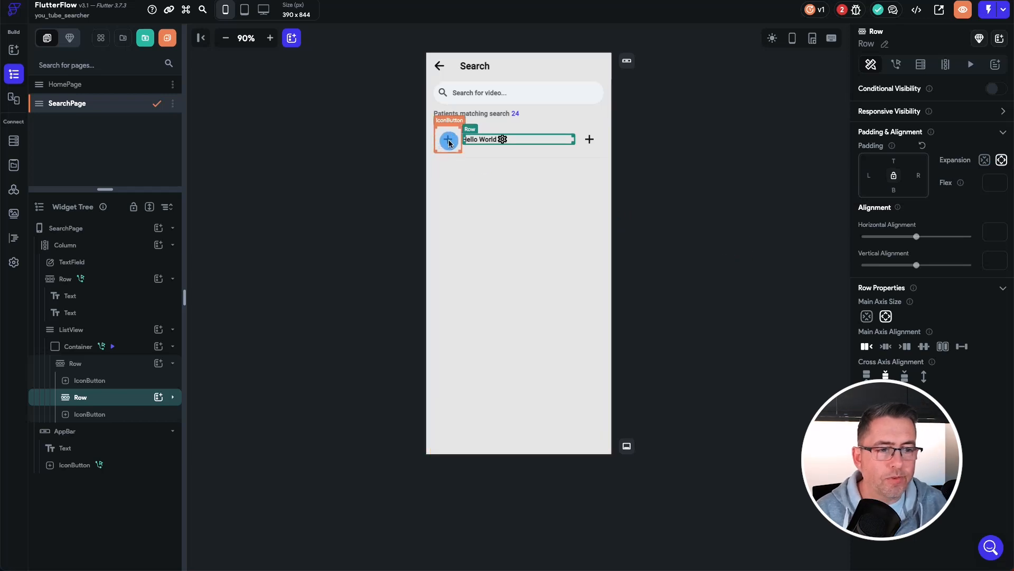
Change the first IconButton in the list row to the Clear icon with an icon size of 20
{"action": "left_click", "coordinate": [449, 141]}
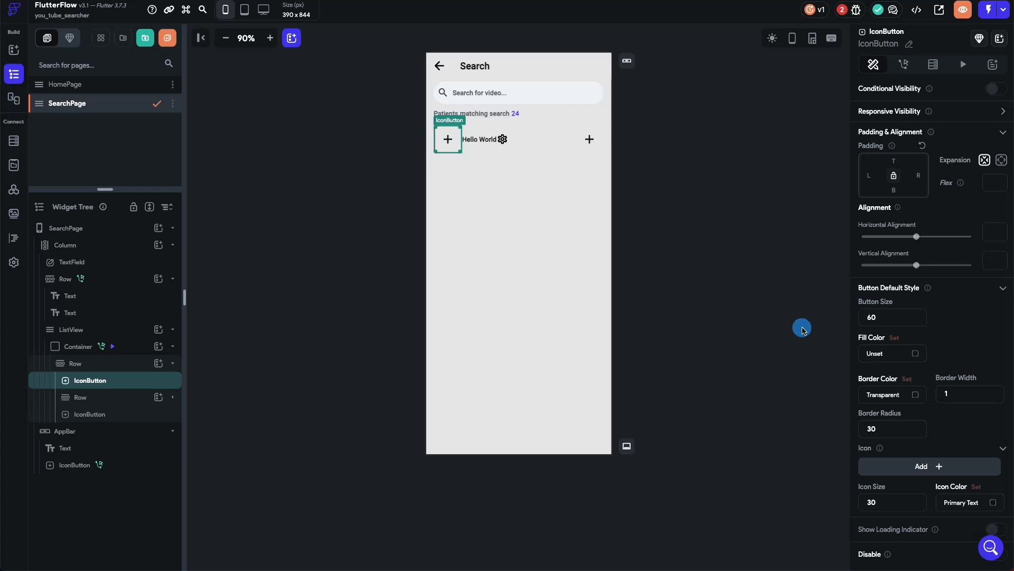
{"action": "left_click", "coordinate": [932, 467]}
{"action": "left_click", "coordinate": [523, 188]}
{"action": "type", "text": "clear"}
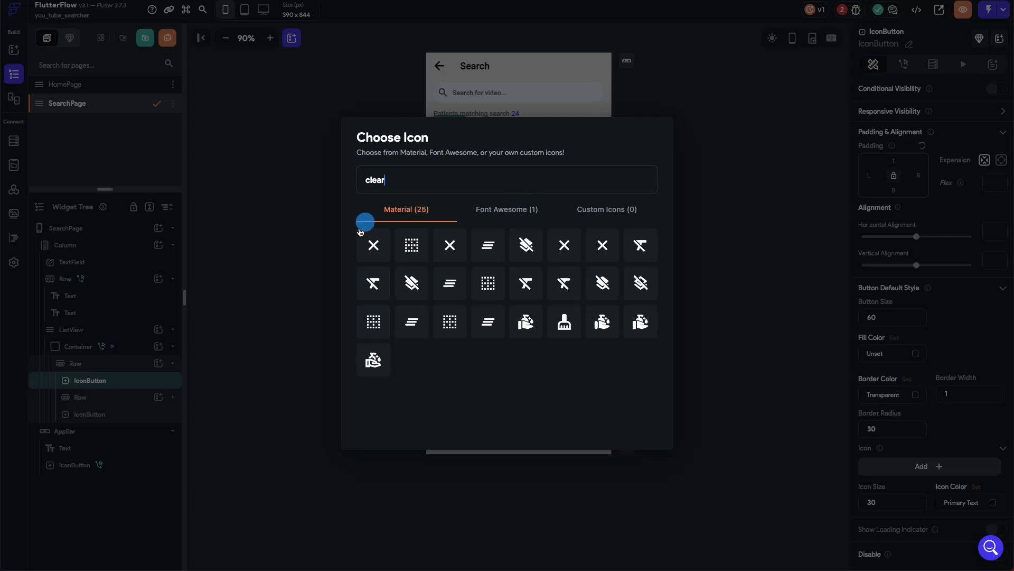
{"action": "left_click", "coordinate": [375, 248]}
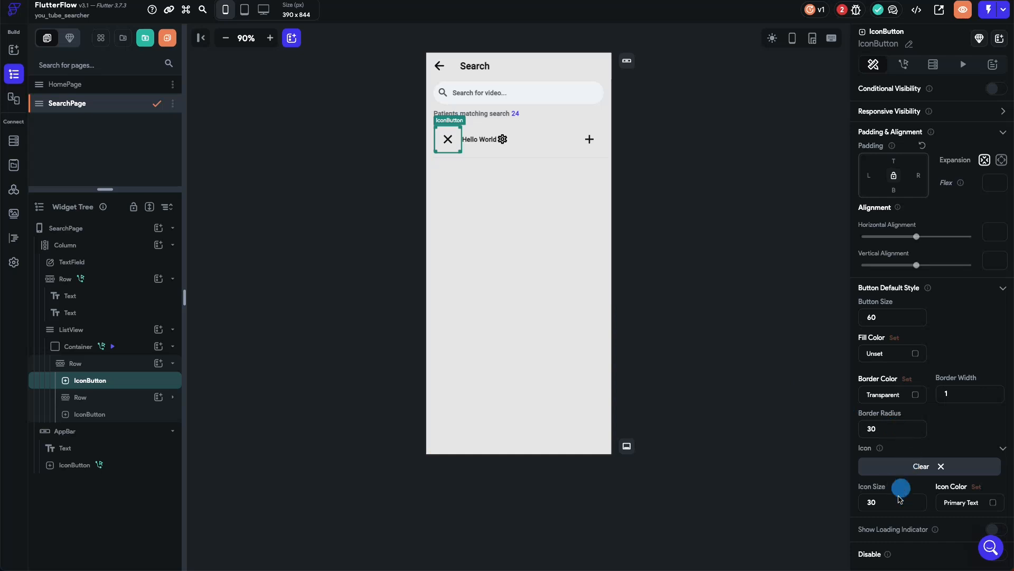
{"action": "type", "text": "2"}
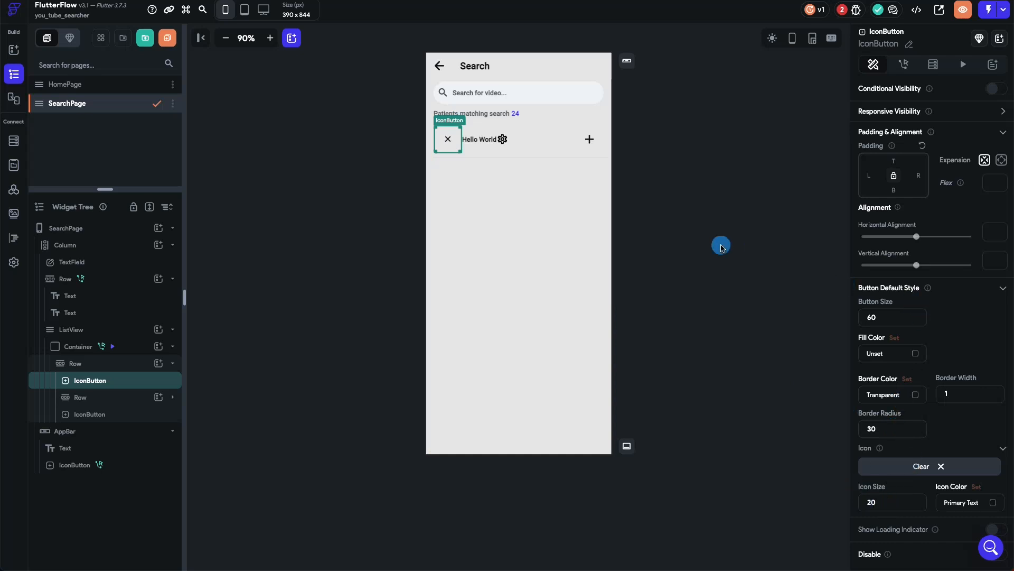
Change the last IconButton in the list row to the Search icon with an icon size of 15
{"action": "left_click", "coordinate": [592, 142]}
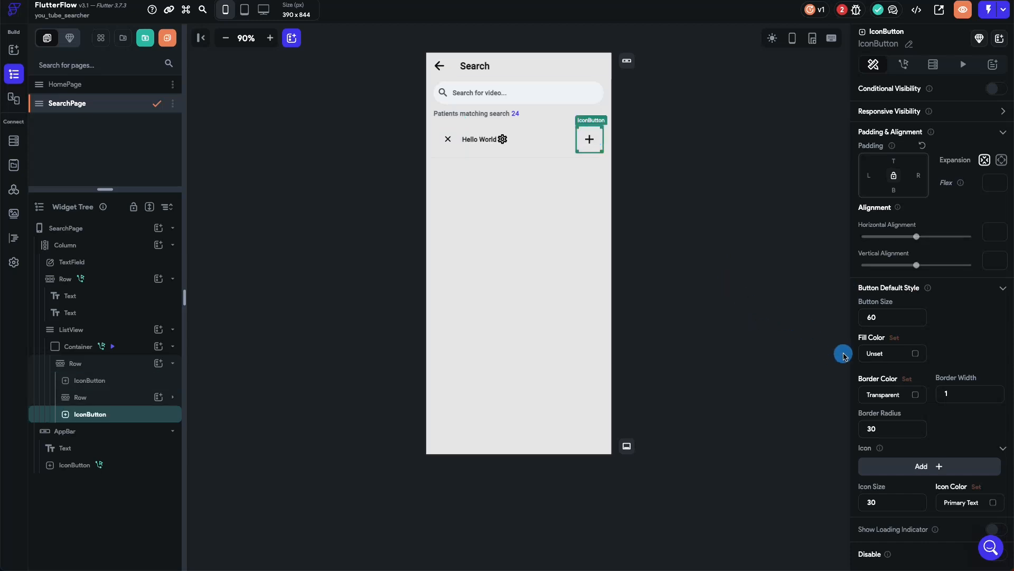
{"action": "left_click", "coordinate": [933, 466]}
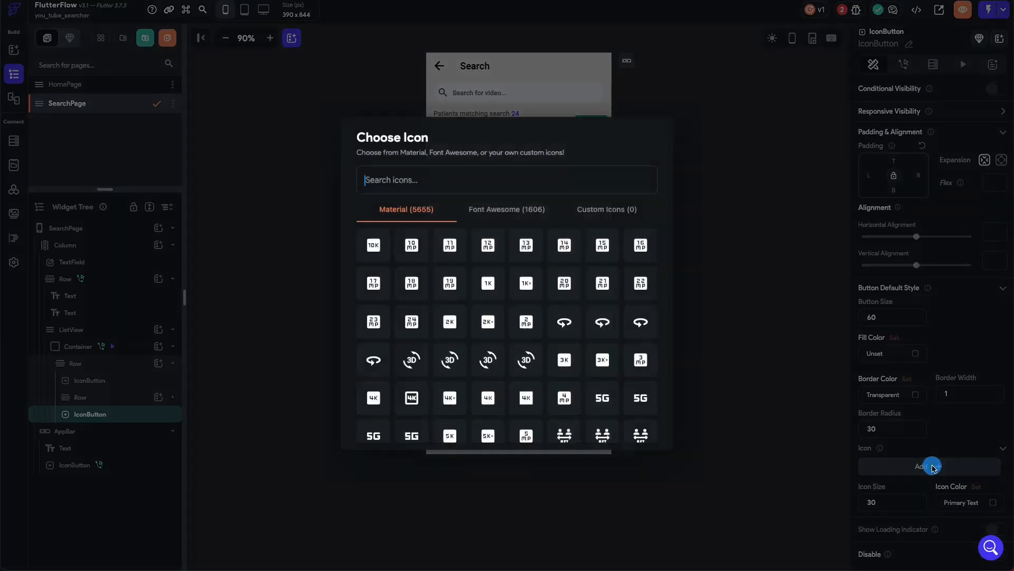
{"action": "type", "text": "search"}
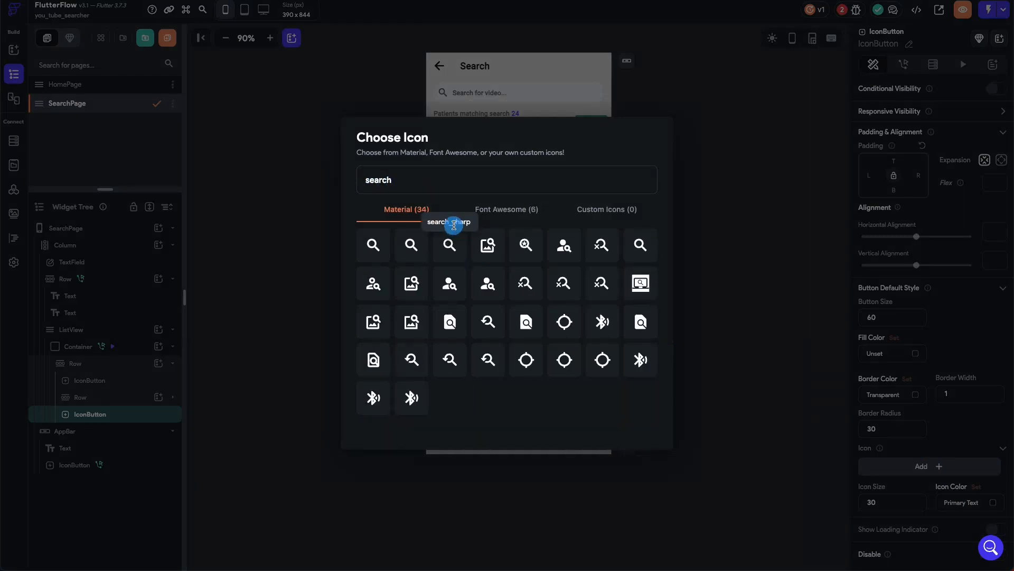
{"action": "left_click", "coordinate": [372, 246]}
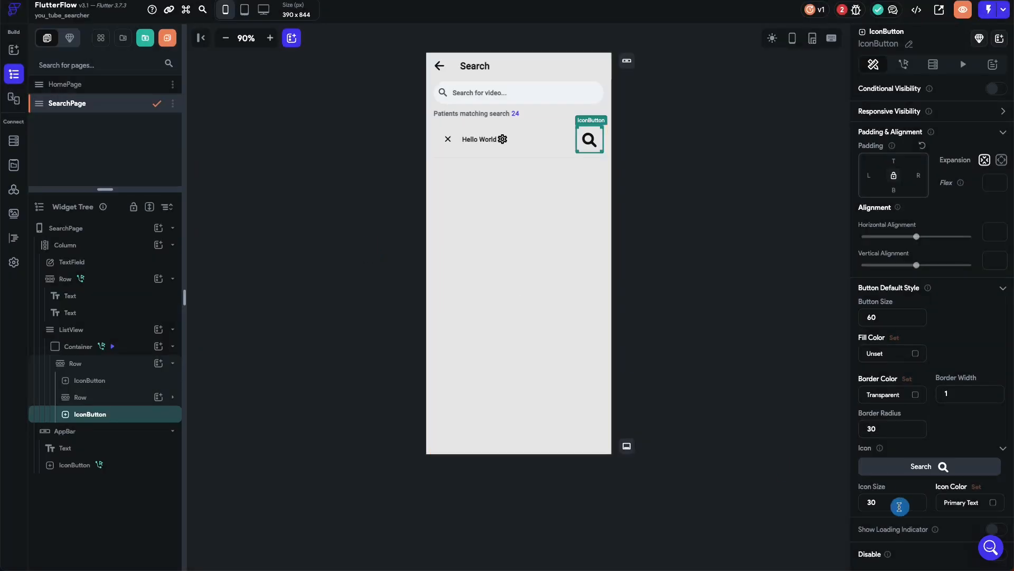
{"action": "left_click_drag", "start_coordinate": [899, 506], "coordinate": [853, 502]}
{"action": "type", "text": "20"}
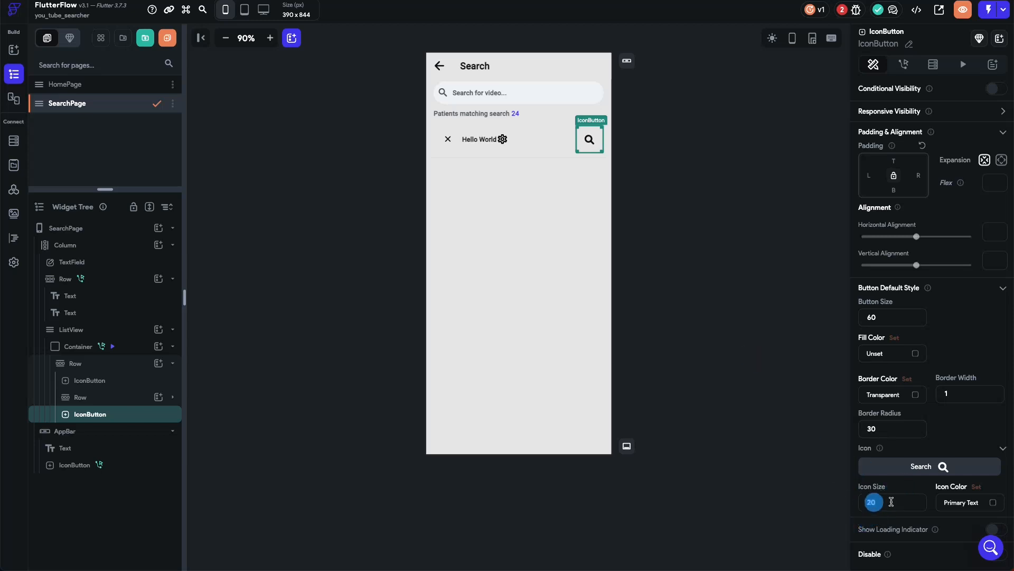
{"action": "double_click", "coordinate": [910, 502]}
{"action": "type", "text": "15"}
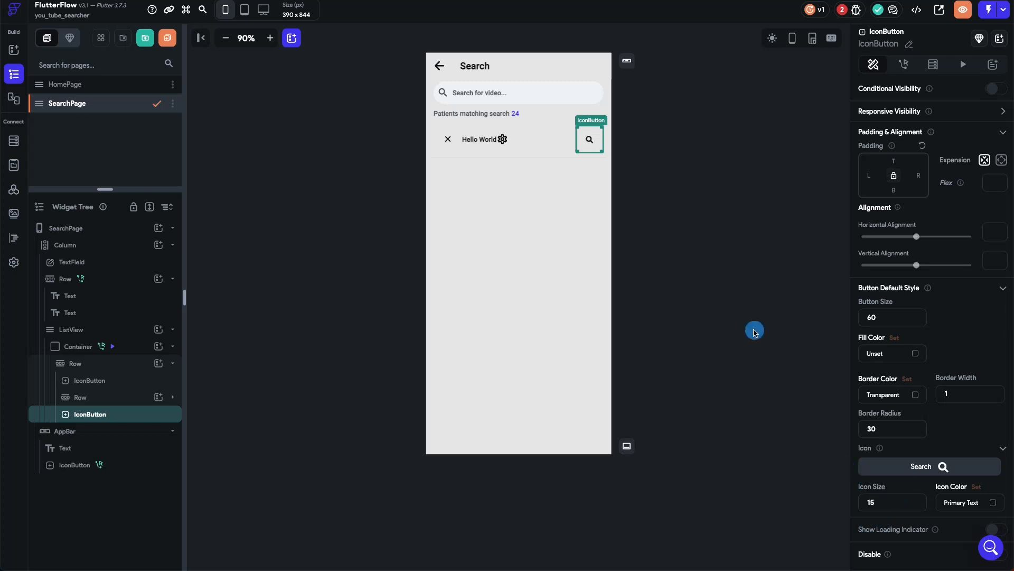
{"action": "left_click", "coordinate": [712, 256]}
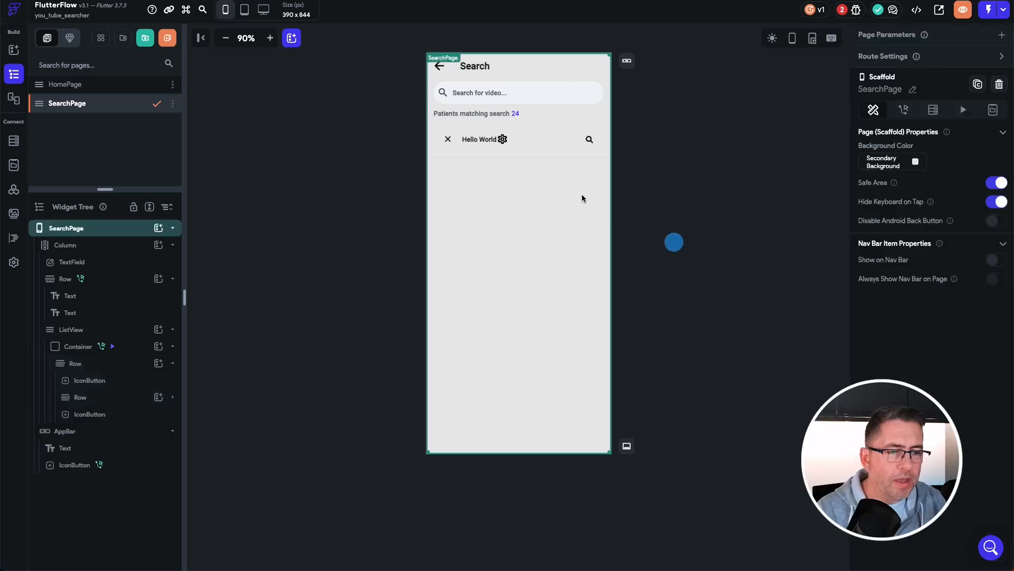
Replace the settings icon beside the Hello World text with the filled Favorite heart icon
{"action": "left_click", "coordinate": [503, 141]}
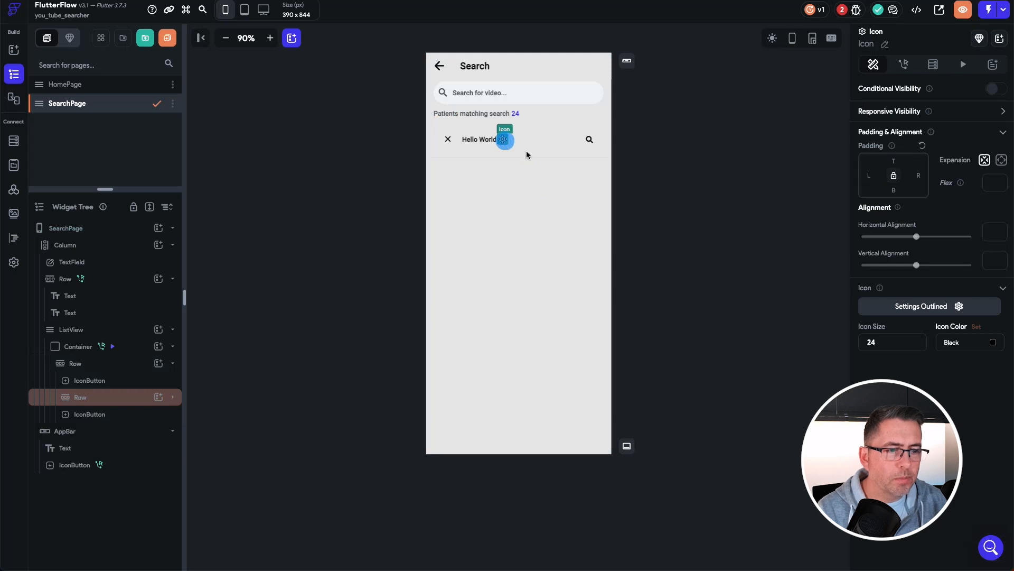
{"action": "left_click", "coordinate": [930, 308]}
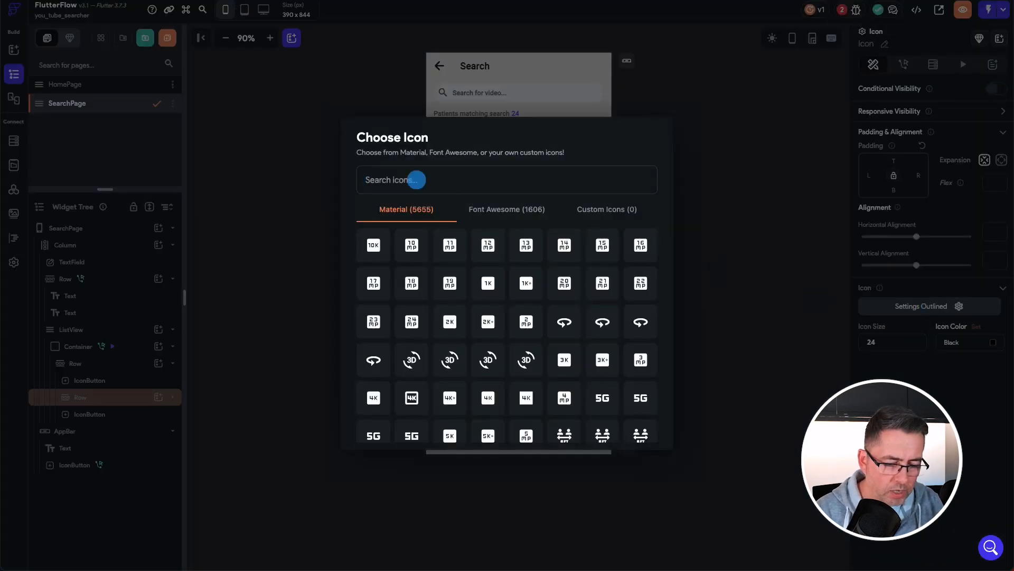
{"action": "left_click", "coordinate": [417, 179]}
{"action": "type", "text": "heart"}
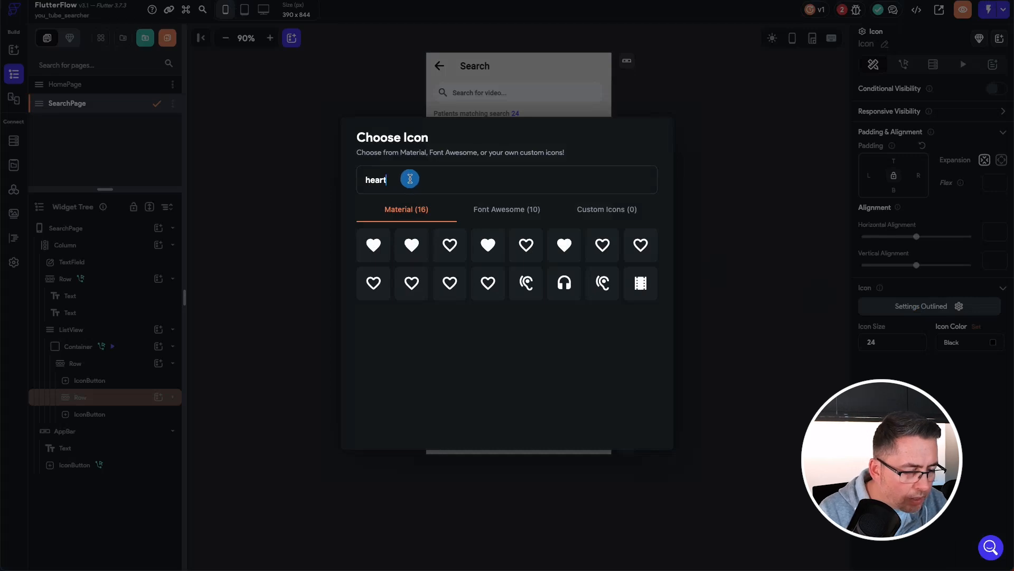
{"action": "left_click", "coordinate": [374, 245]}
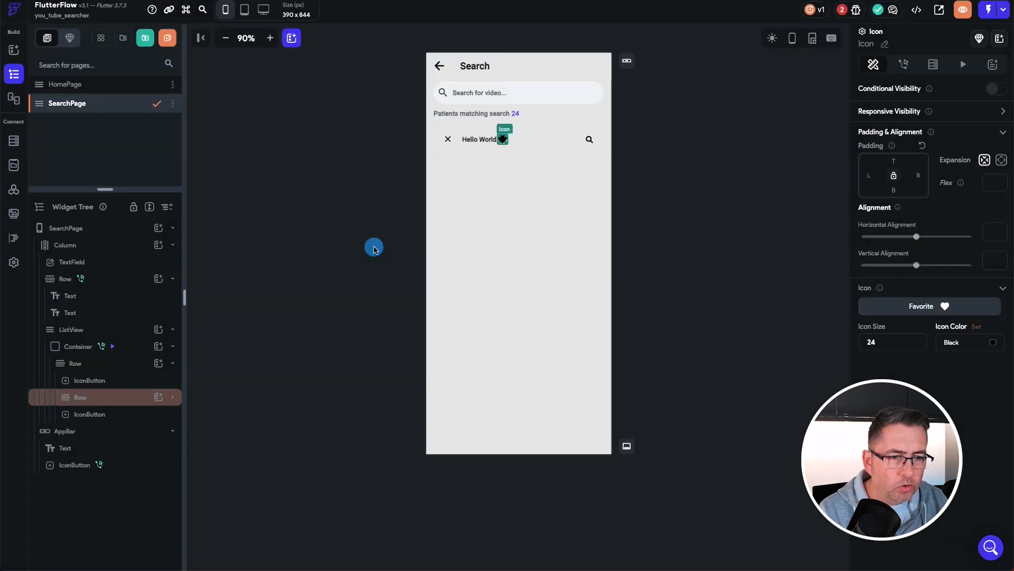
Set the heart icon's color to red #F70003 and its icon size to 15
{"action": "left_click", "coordinate": [995, 344]}
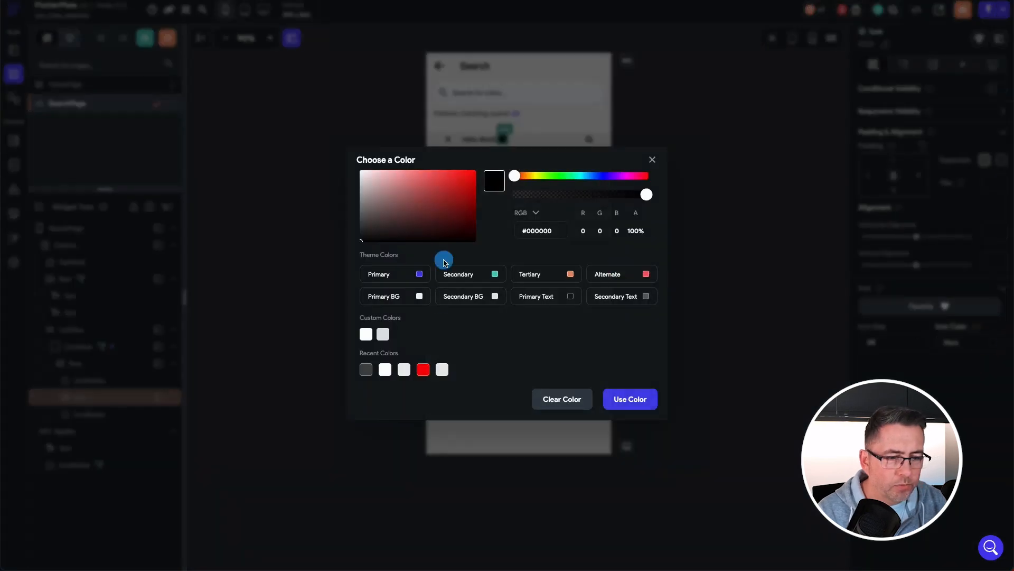
{"action": "left_click", "coordinate": [422, 368]}
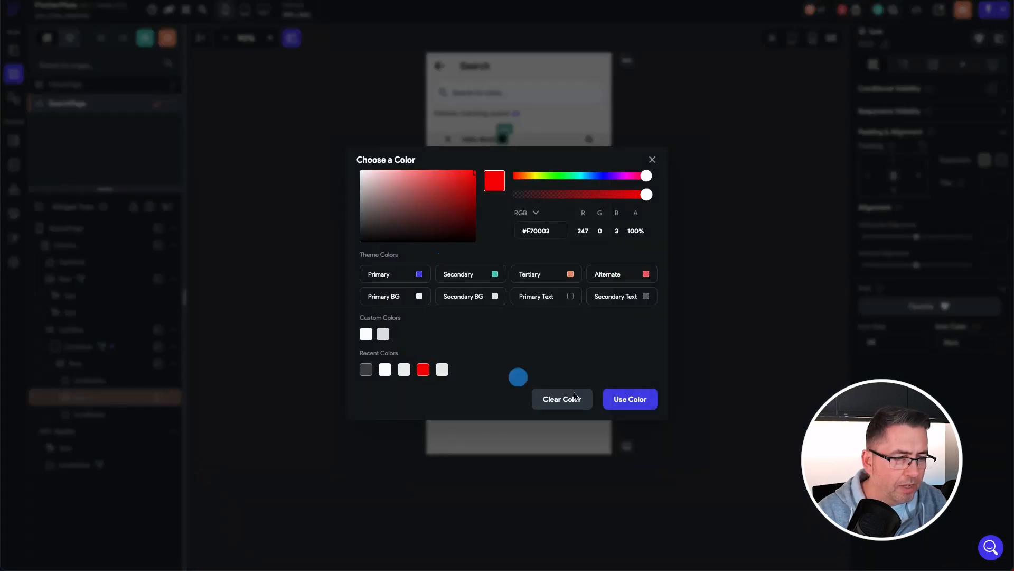
{"action": "left_click", "coordinate": [624, 404]}
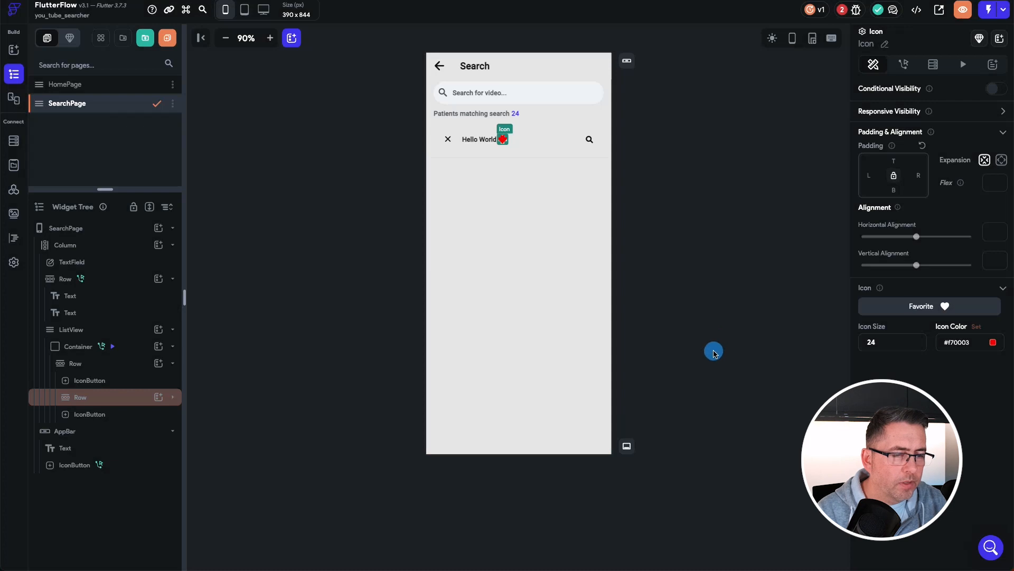
{"action": "left_click_drag", "start_coordinate": [898, 344], "coordinate": [852, 344]}
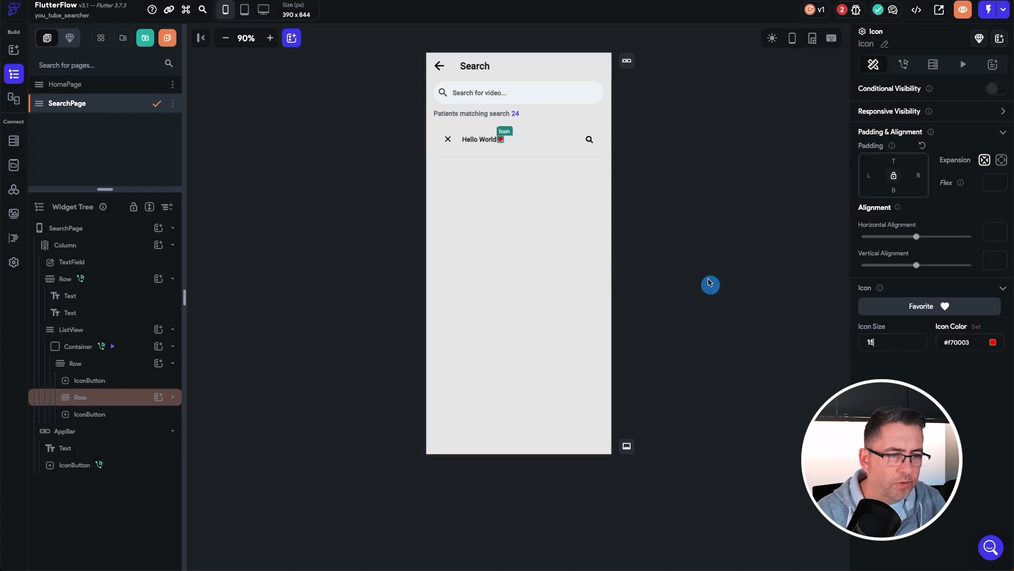
{"action": "left_click", "coordinate": [711, 285]}
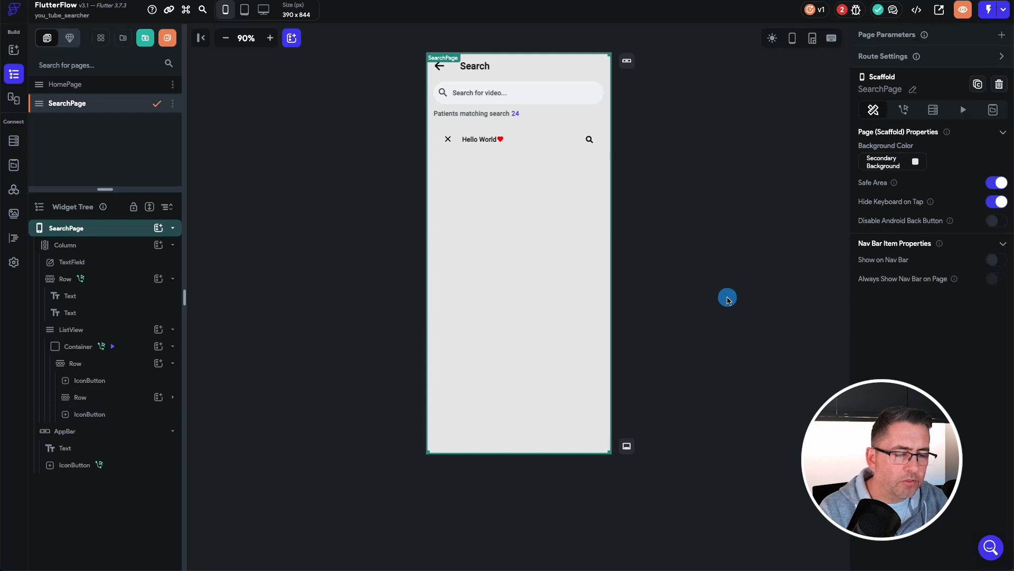
Add right padding to the Hello World text to separate it from the heart icon
{"action": "left_click", "coordinate": [479, 138]}
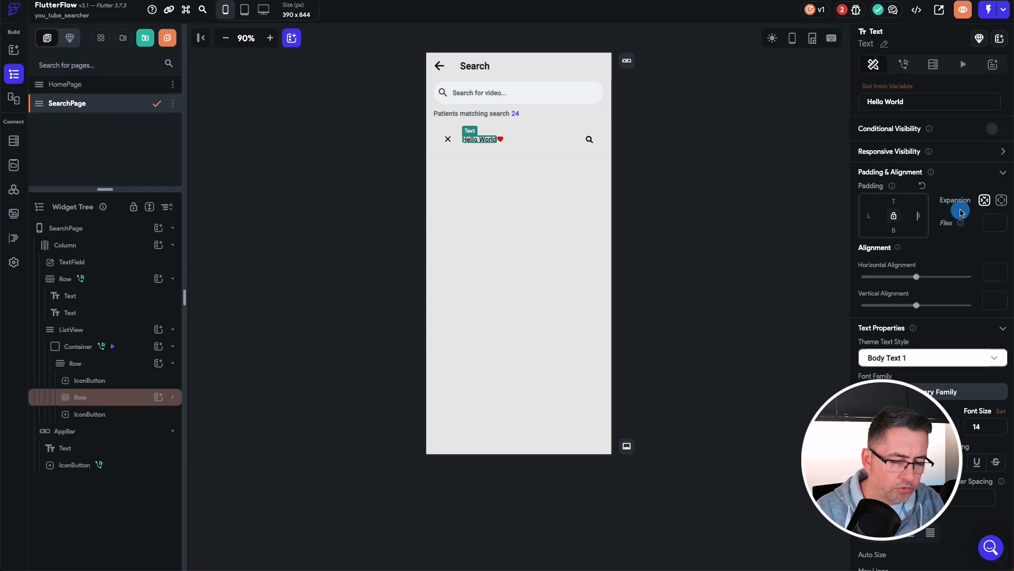
{"action": "left_click", "coordinate": [660, 147]}
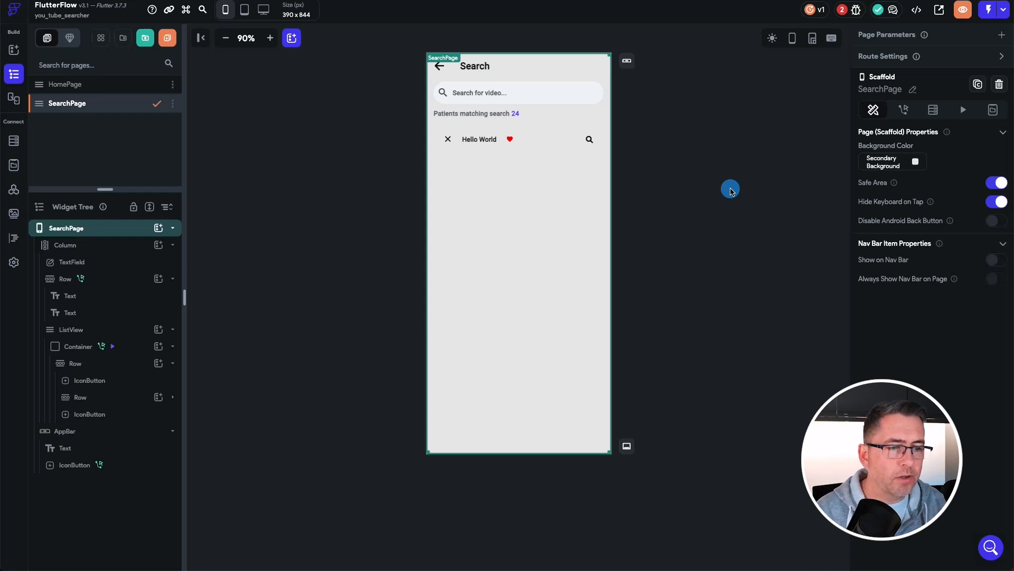
Change the "Patients matching search" text to "History" and delete the count text beside it
{"action": "left_click", "coordinate": [465, 117]}
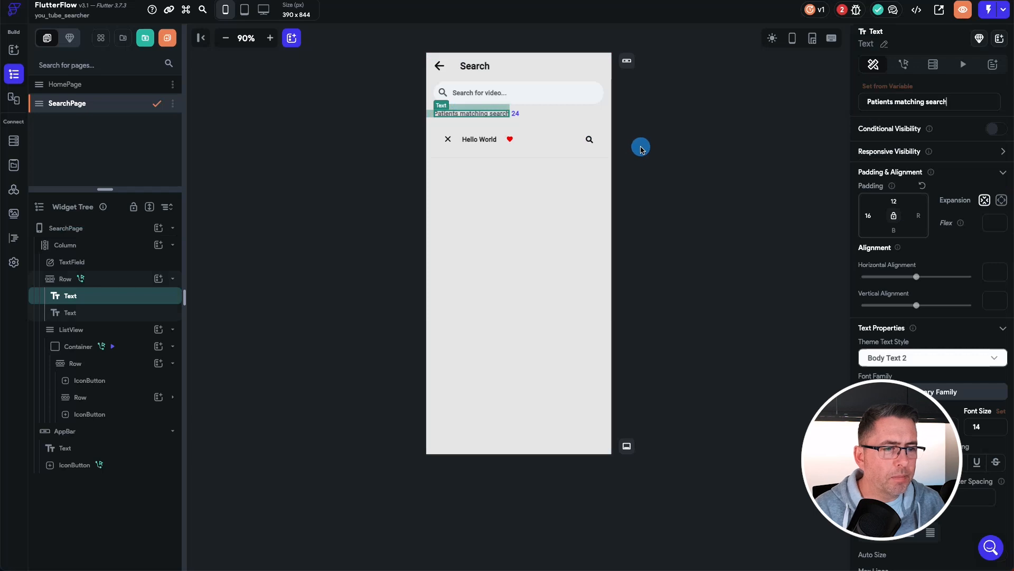
{"action": "triple_click", "coordinate": [937, 101]}
{"action": "type", "text": "History"}
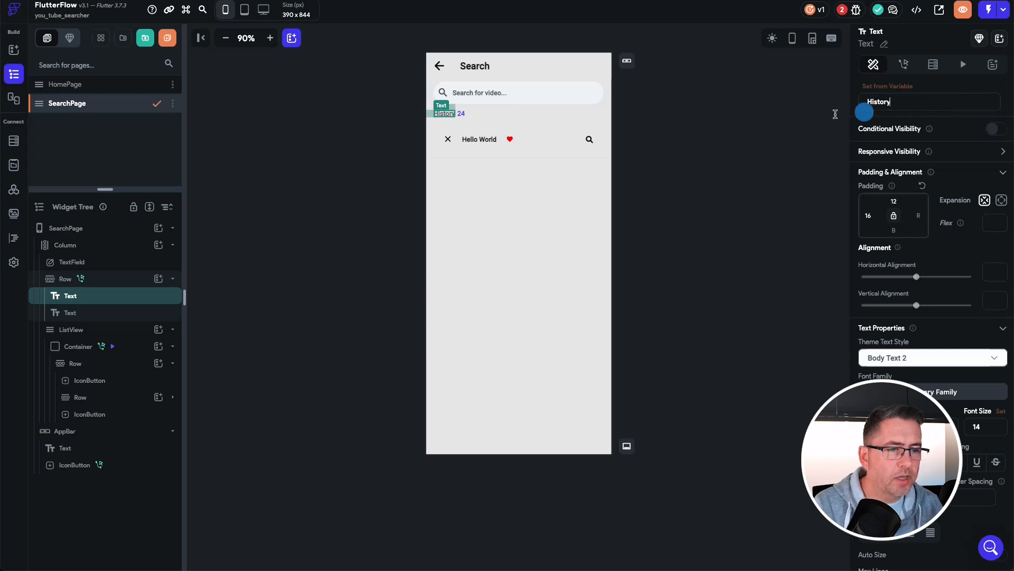
{"action": "left_click", "coordinate": [464, 116]}
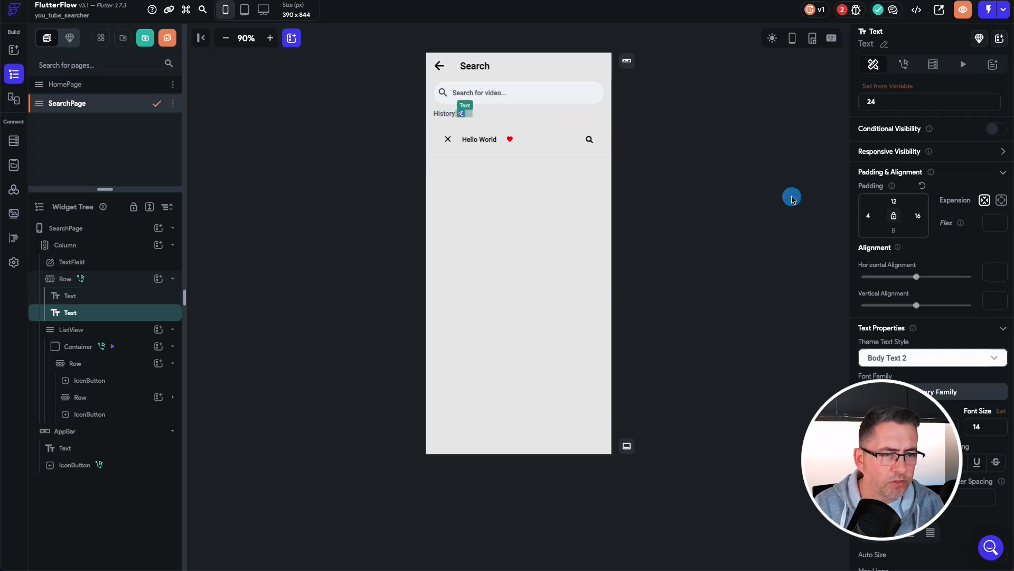
{"action": "key", "text": "Delete"}
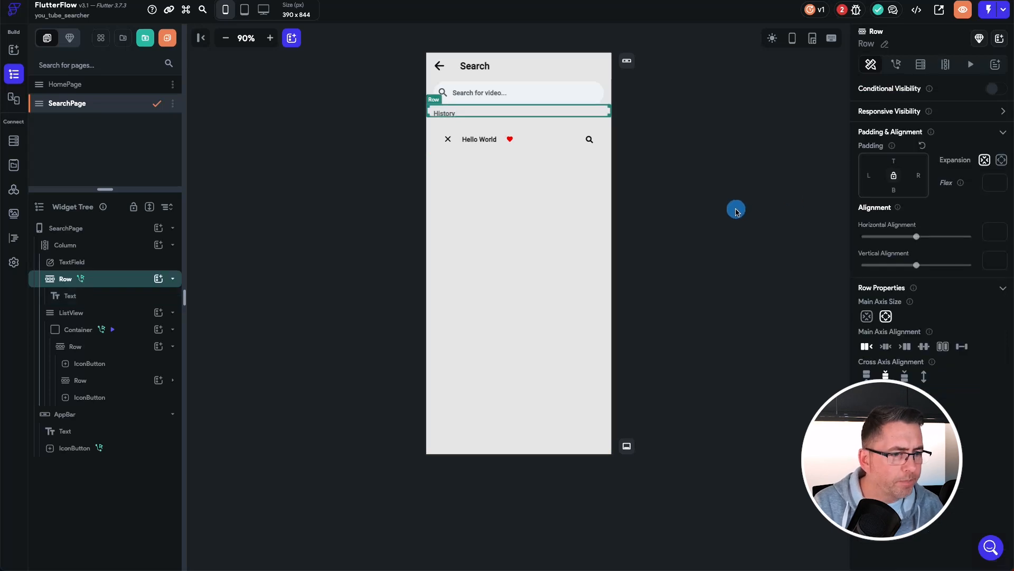
{"action": "left_click", "coordinate": [735, 211]}
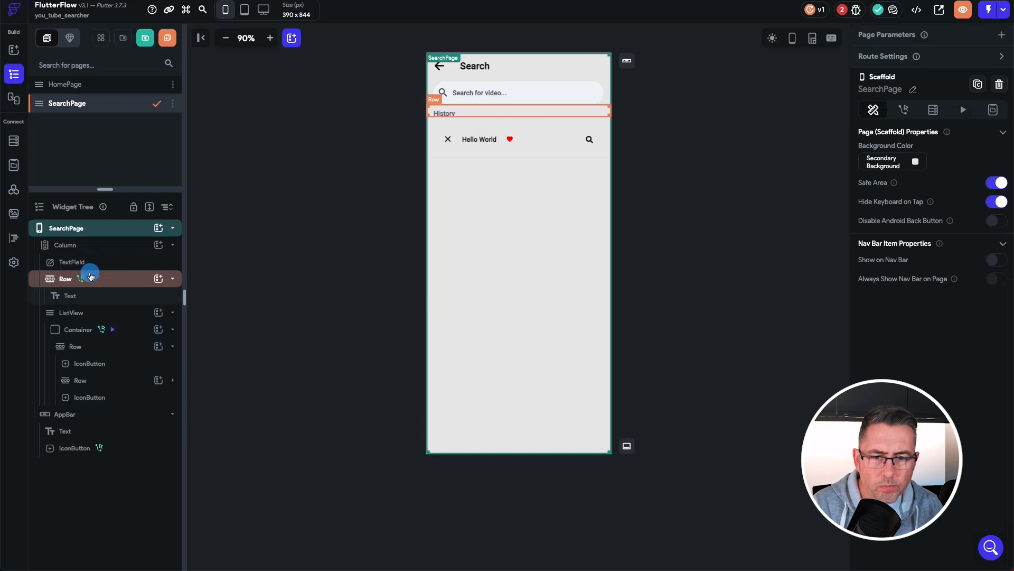
Set the top padding of the row containing the History text to 20
{"action": "left_click", "coordinate": [72, 279]}
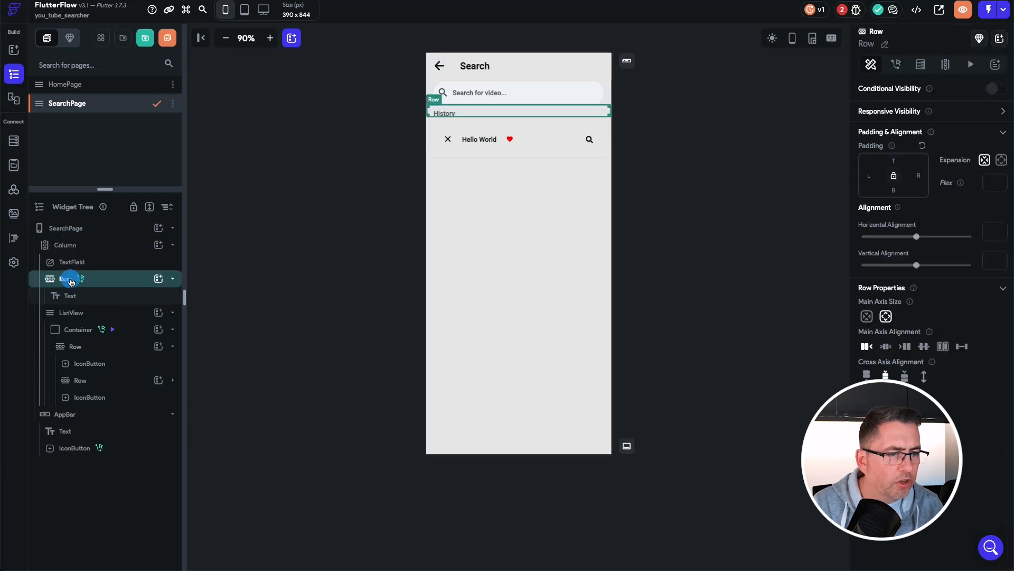
{"action": "left_click", "coordinate": [894, 160]}
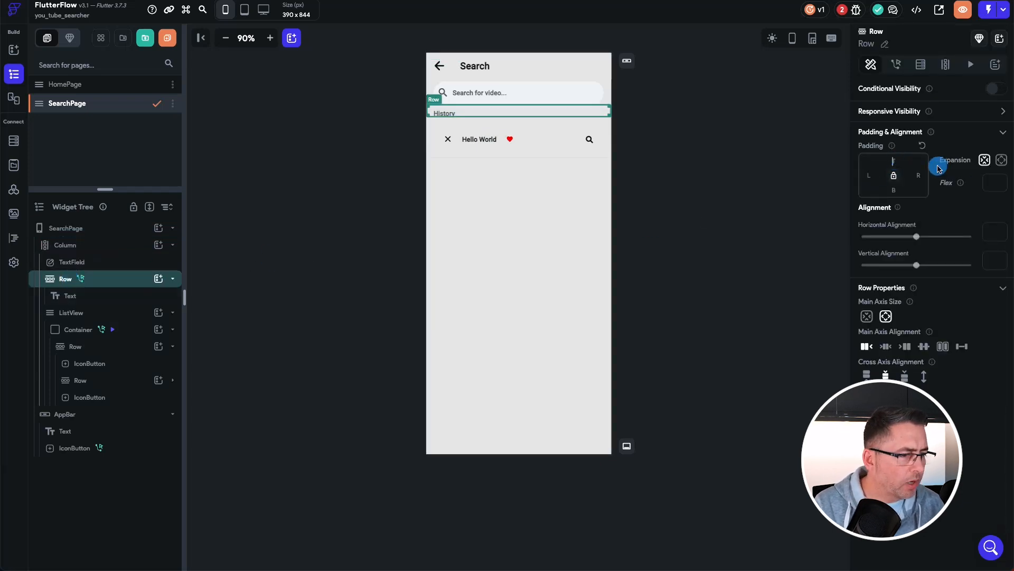
{"action": "type", "text": "20"}
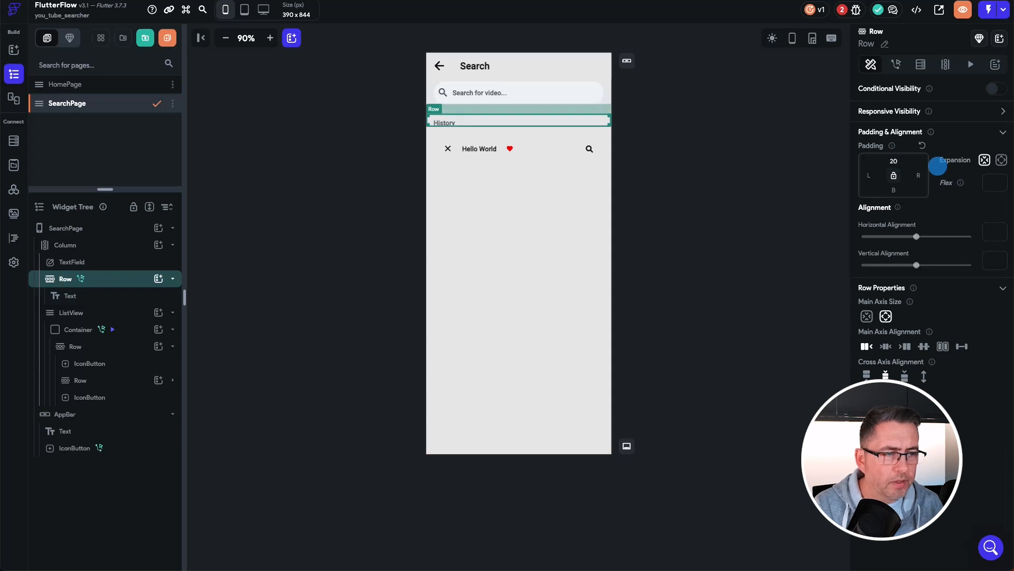
{"action": "left_click", "coordinate": [724, 183]}
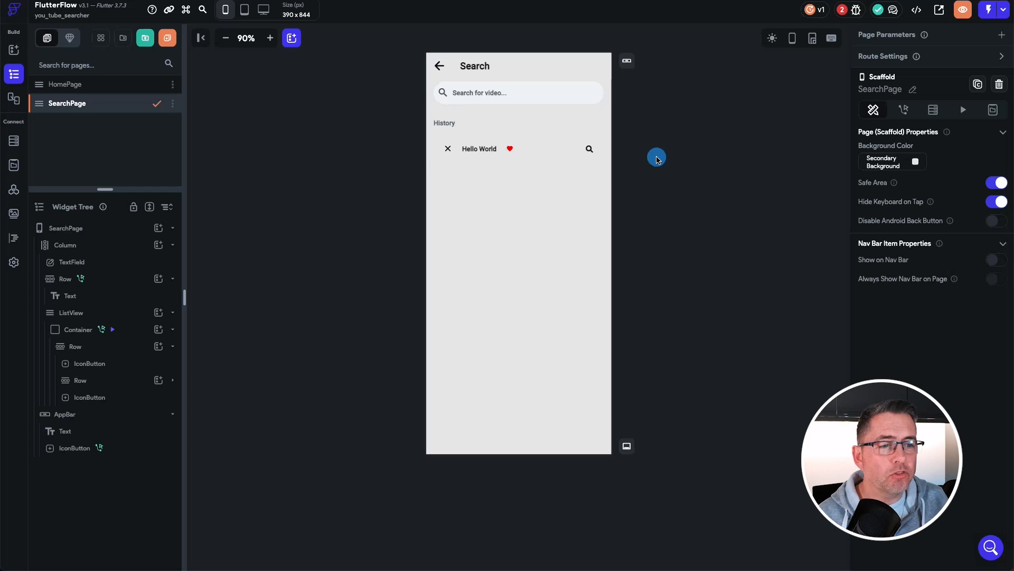
Replace the app bar's back arrow with the Material close icon and set its icon size to 24
{"action": "left_click", "coordinate": [440, 67]}
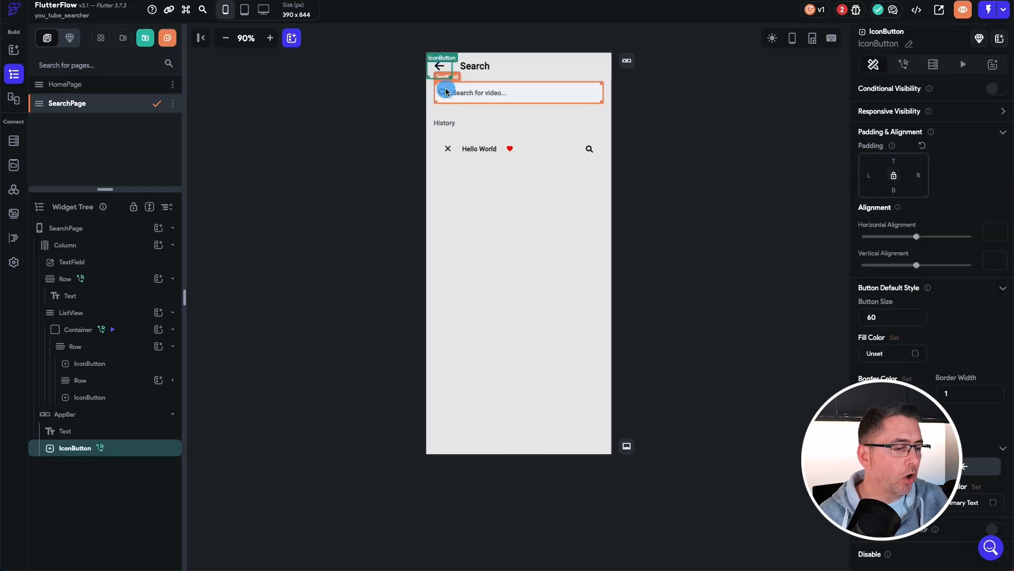
{"action": "left_click", "coordinate": [983, 466]}
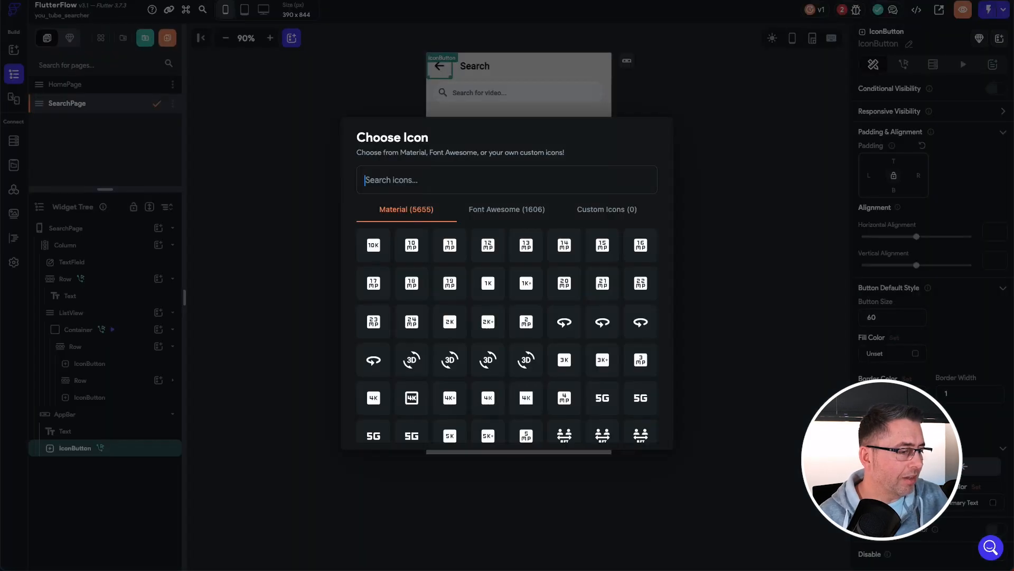
{"action": "type", "text": "close"}
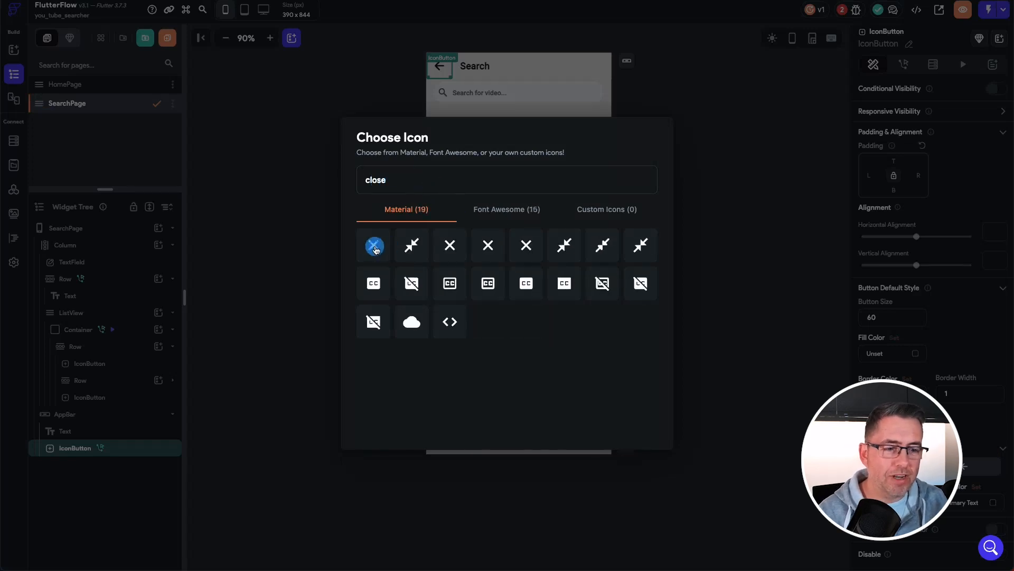
{"action": "left_click", "coordinate": [376, 253]}
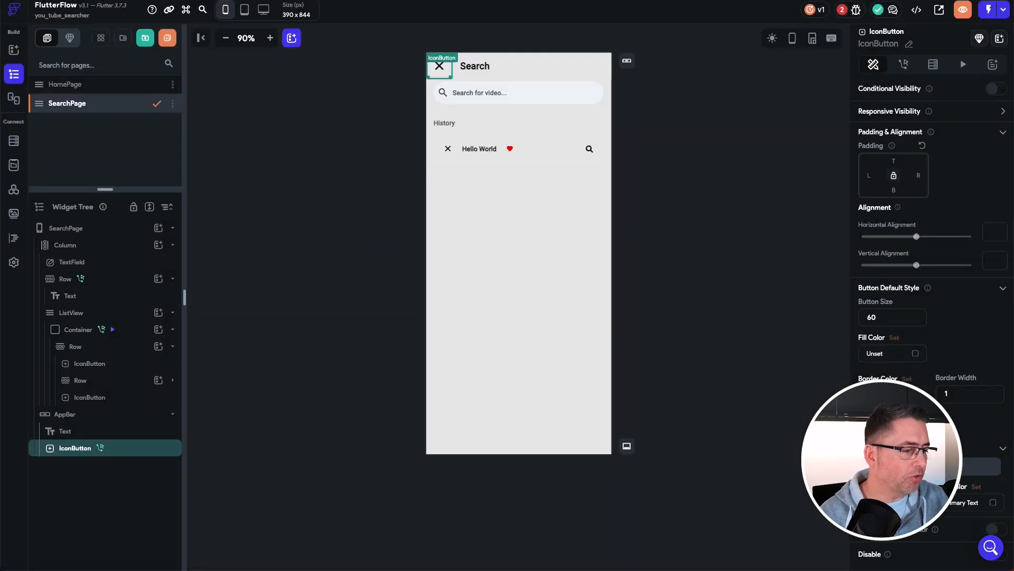
{"action": "type", "text": "2"}
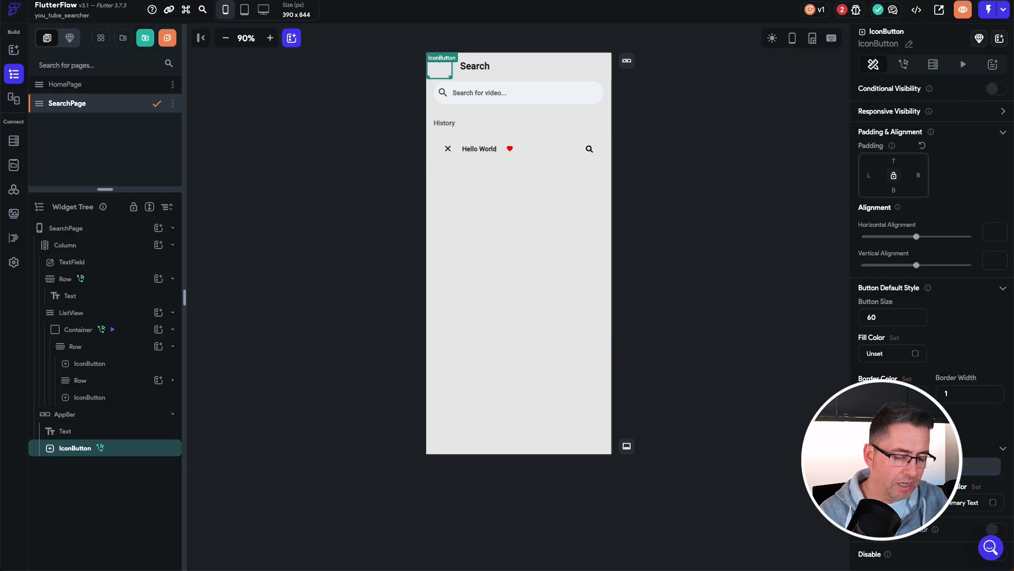
{"action": "type", "text": "4"}
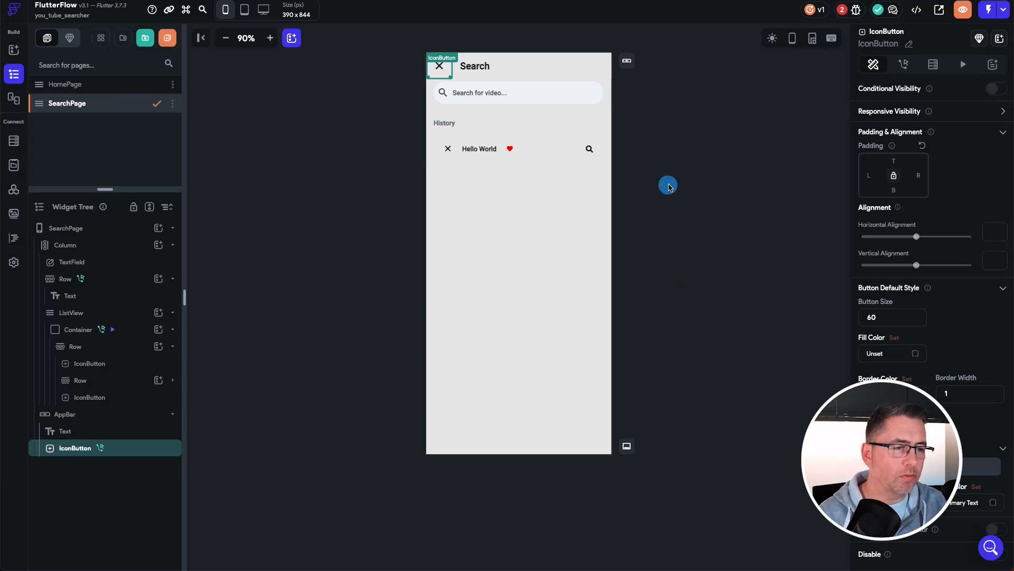
{"action": "left_click", "coordinate": [681, 188]}
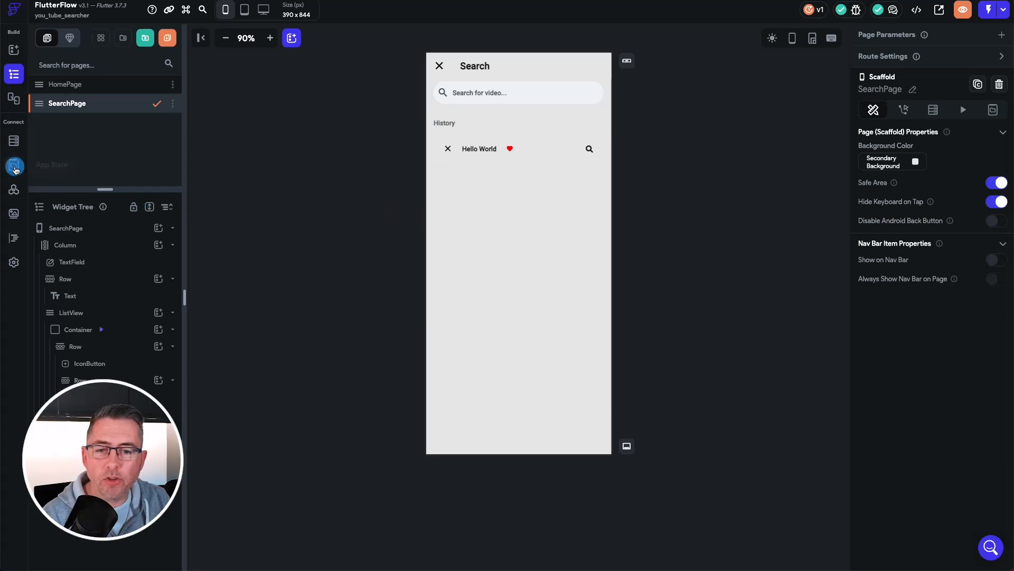
Add a persisted app state variable named history as a list of String
{"action": "left_click", "coordinate": [14, 166]}
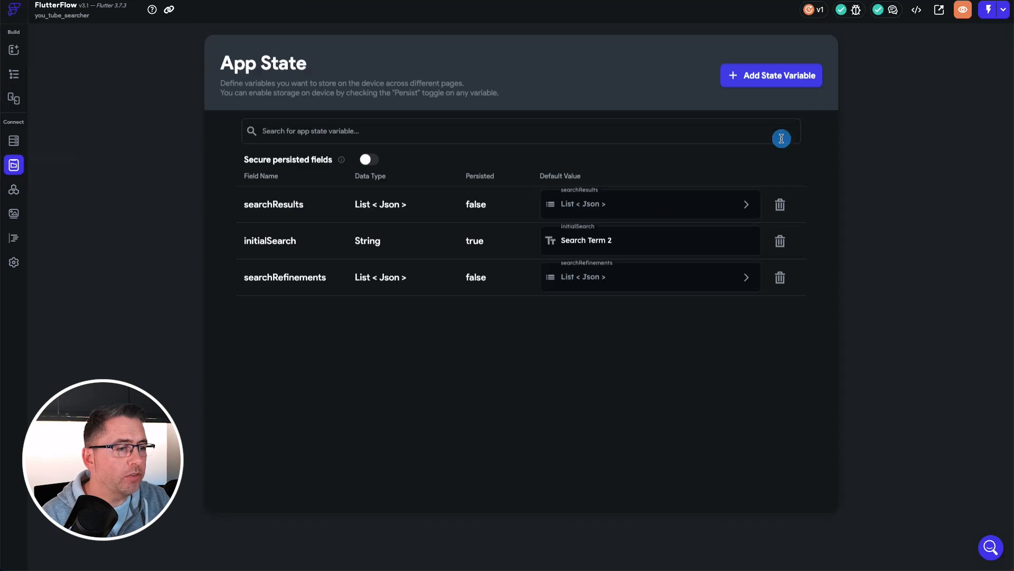
{"action": "left_click", "coordinate": [762, 88]}
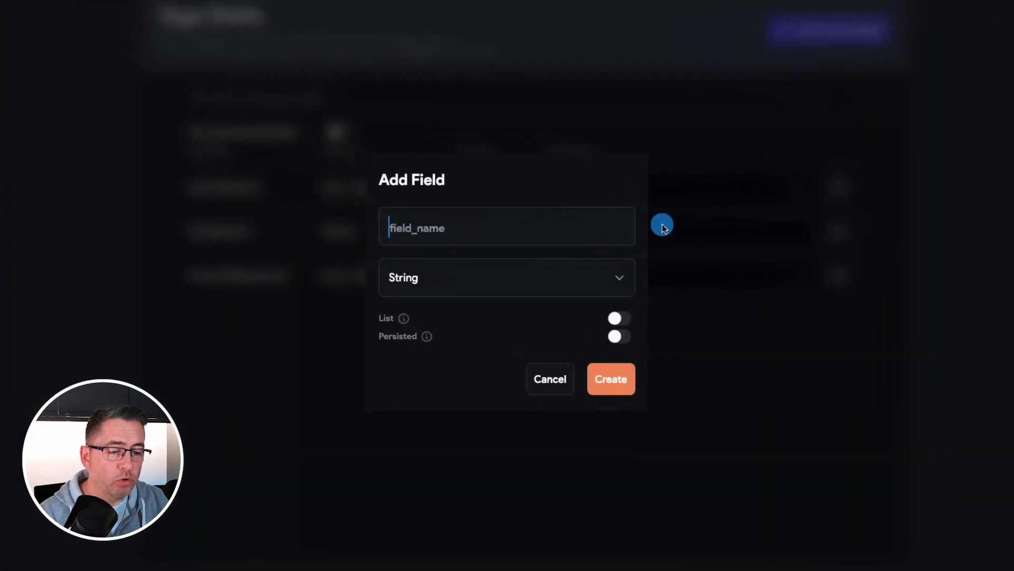
{"action": "type", "text": "history"}
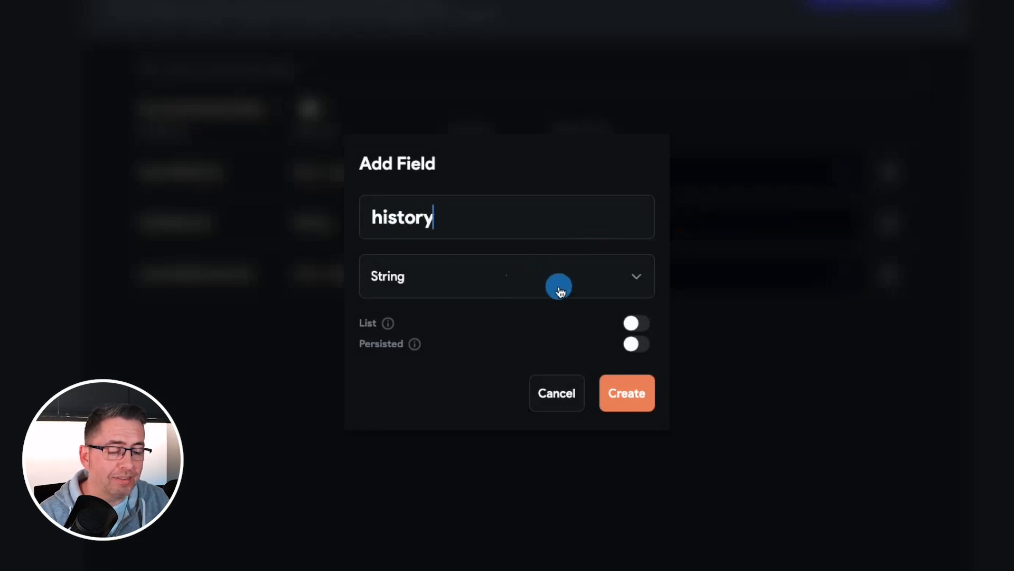
{"action": "left_click", "coordinate": [634, 322]}
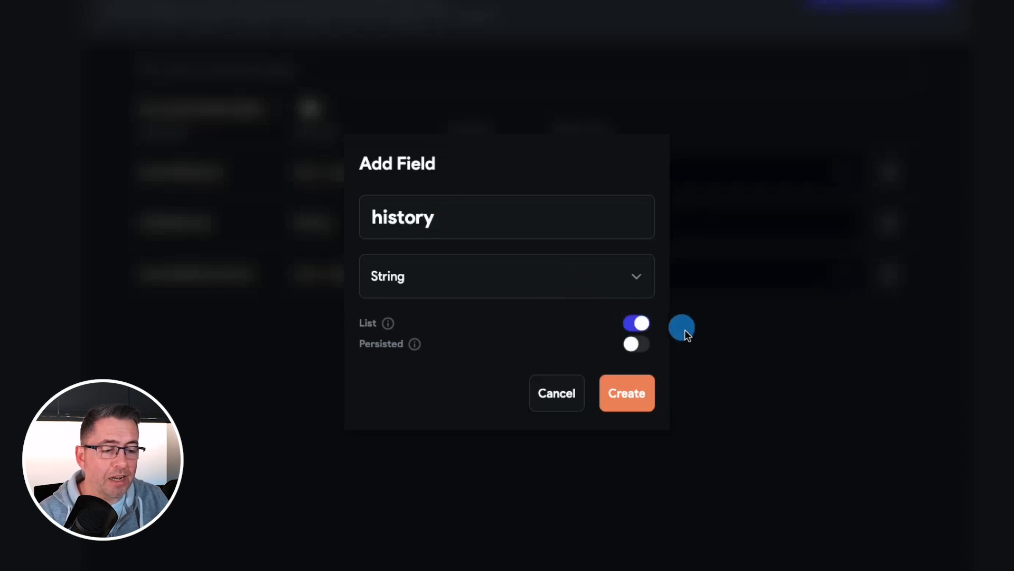
{"action": "left_click", "coordinate": [633, 345]}
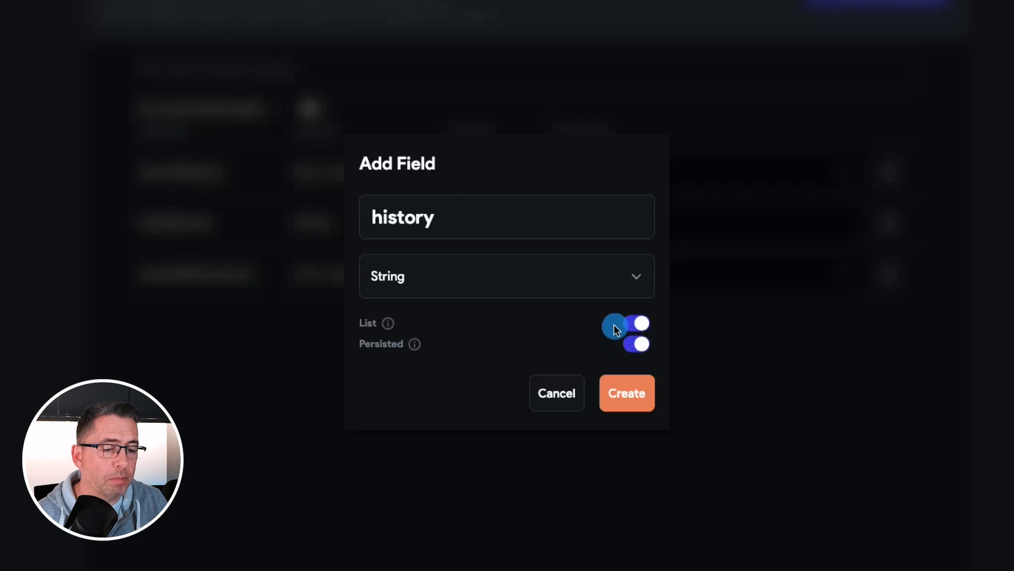
{"action": "left_click", "coordinate": [624, 397]}
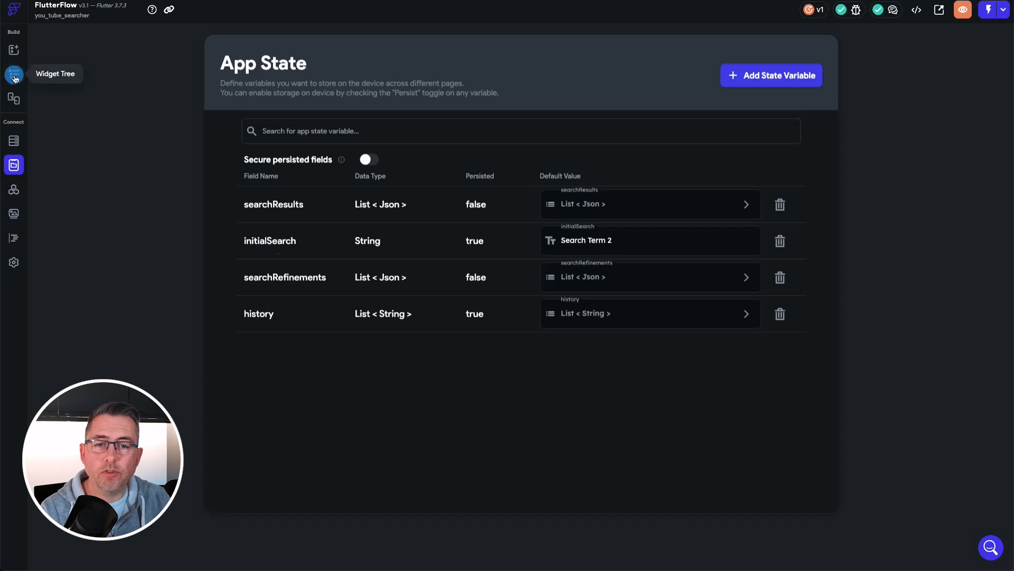
Generate the search page ListView's children from the app state list history, using the variable name term
{"action": "left_click", "coordinate": [14, 78]}
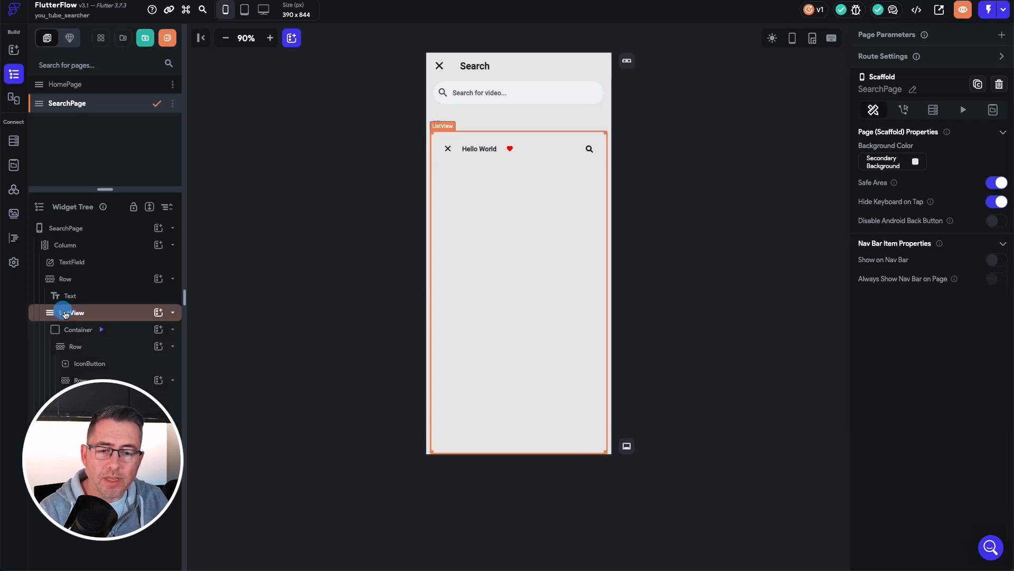
{"action": "left_click", "coordinate": [69, 313]}
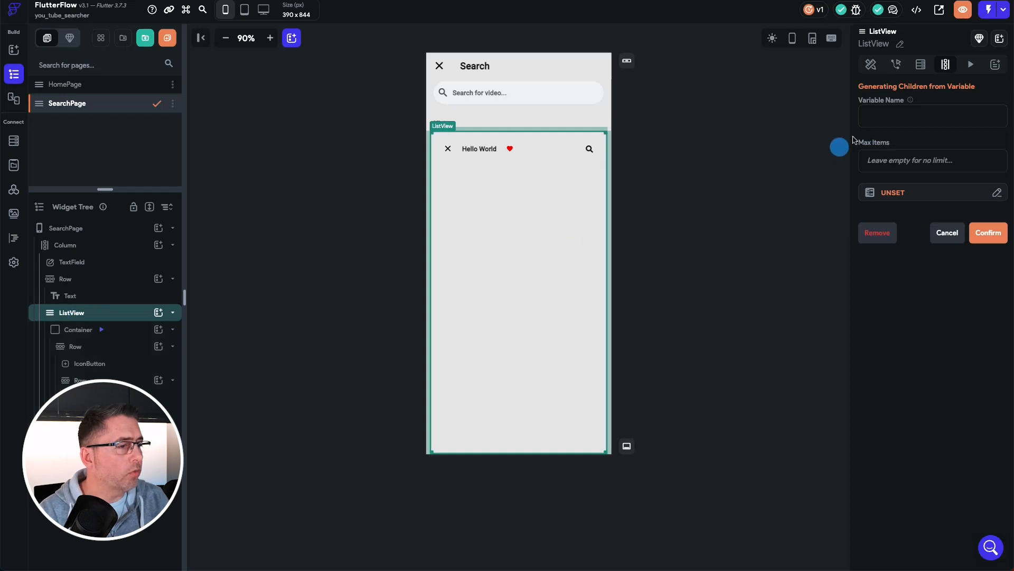
{"action": "left_click", "coordinate": [872, 116]}
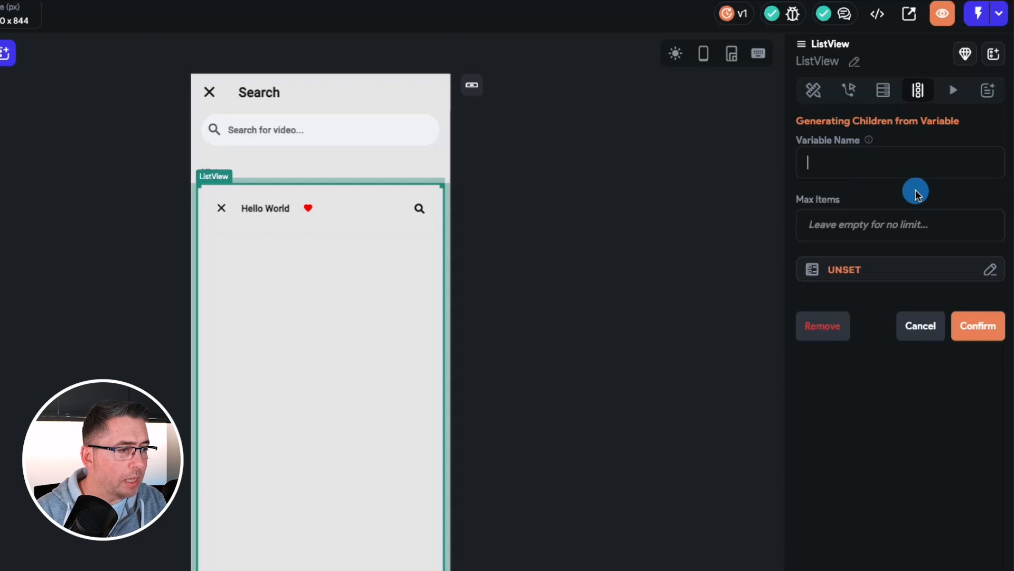
{"action": "type", "text": "term"}
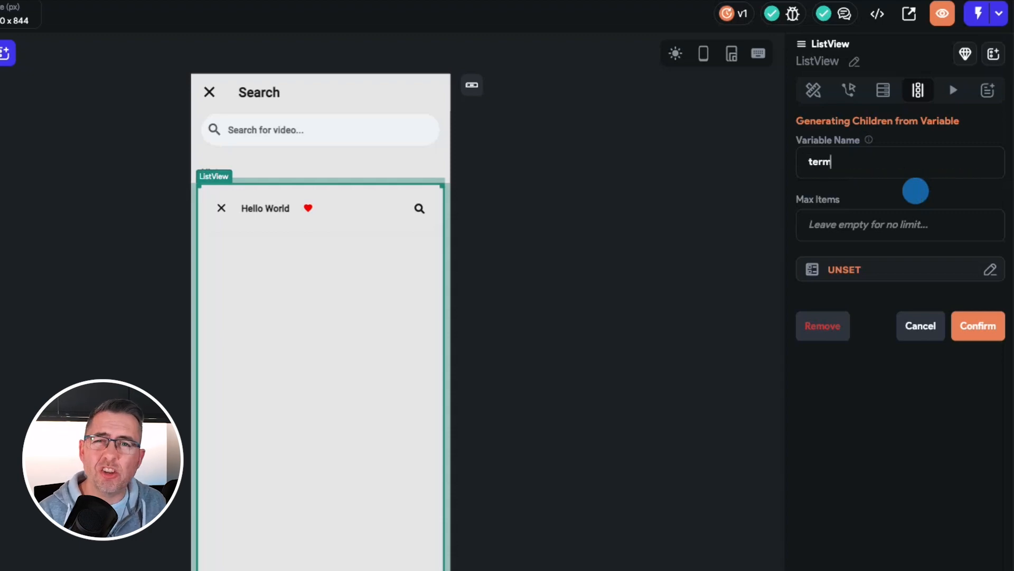
{"action": "left_click", "coordinate": [845, 272]}
{"action": "left_click", "coordinate": [614, 395]}
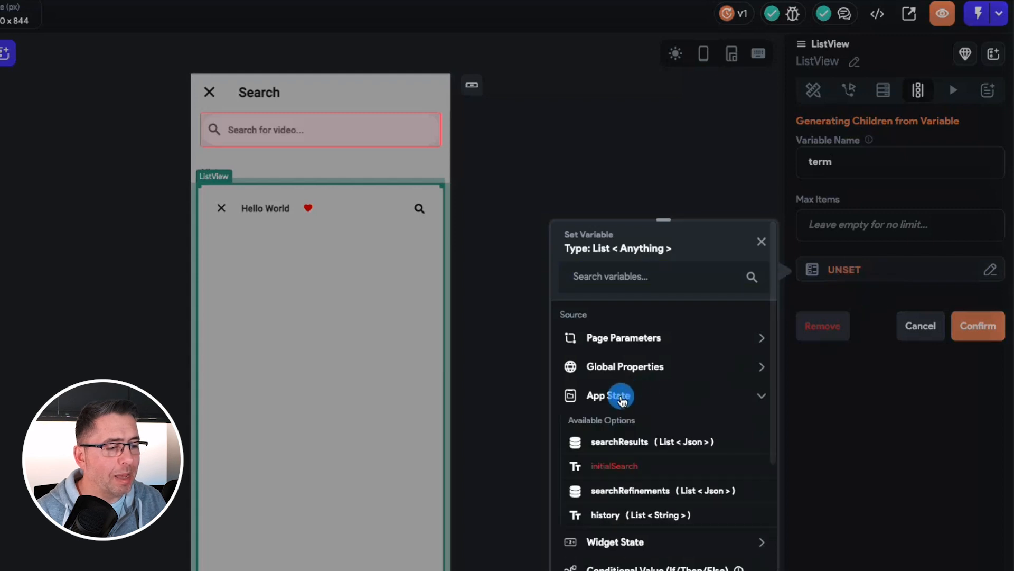
{"action": "left_click", "coordinate": [604, 516]}
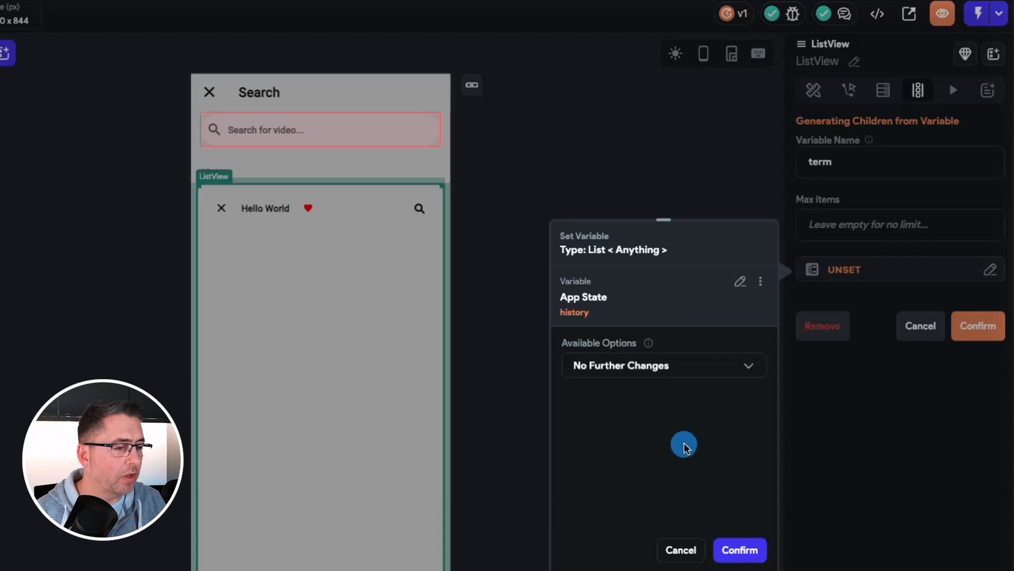
{"action": "left_click", "coordinate": [740, 550]}
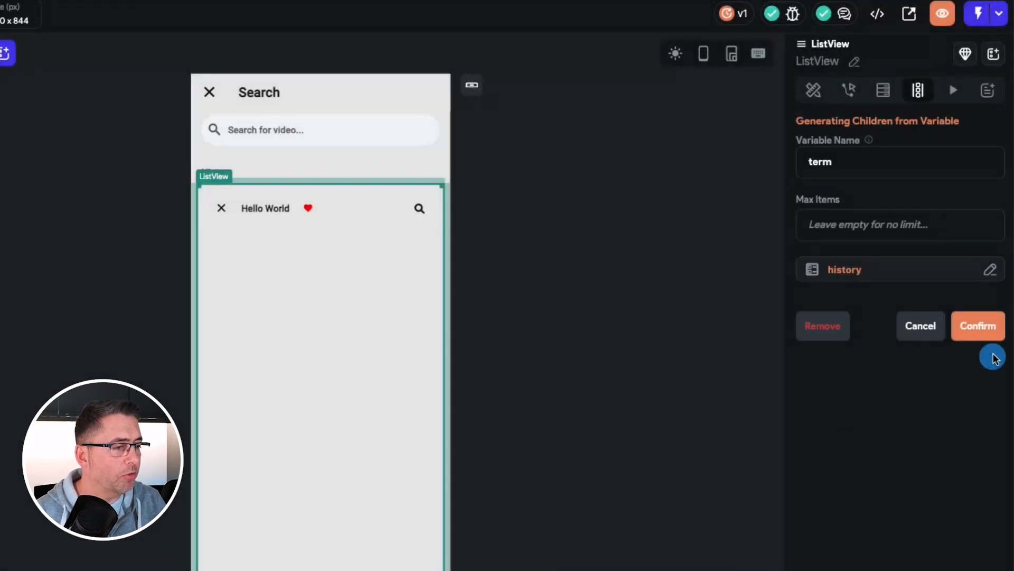
{"action": "left_click", "coordinate": [982, 325]}
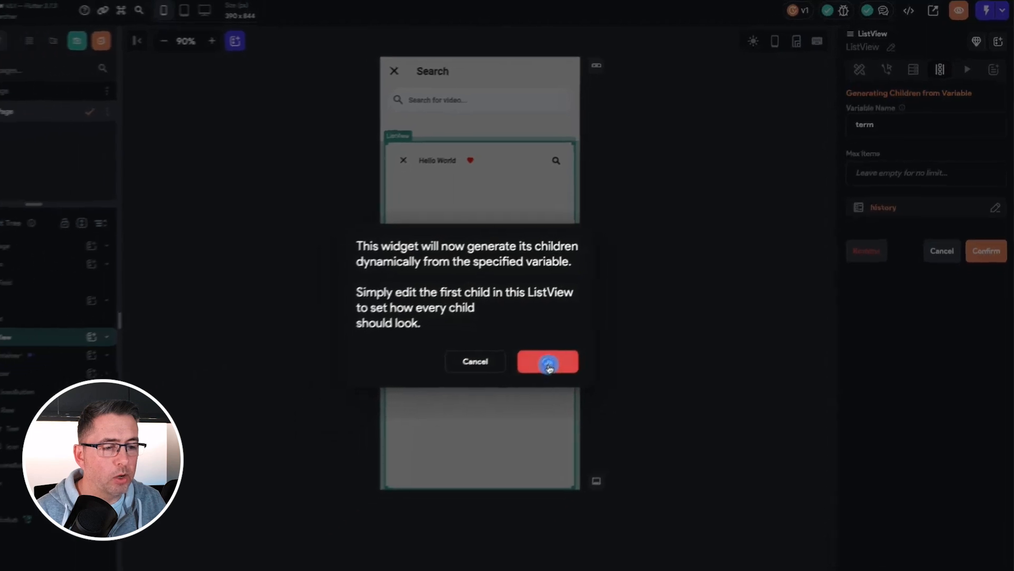
{"action": "left_click", "coordinate": [548, 365]}
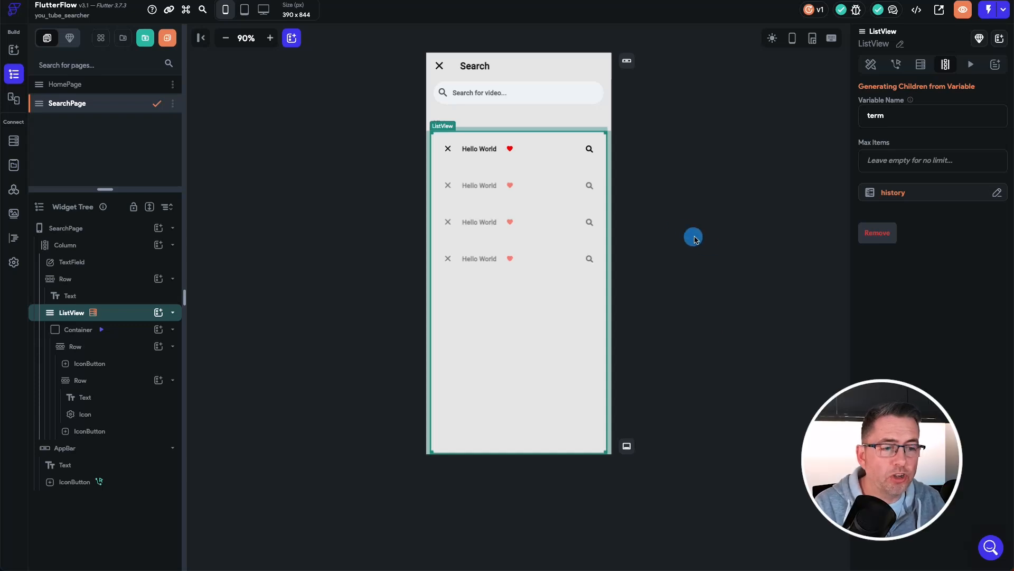
Bind the Hello World text in the list row to the term item variable
{"action": "left_click", "coordinate": [480, 149]}
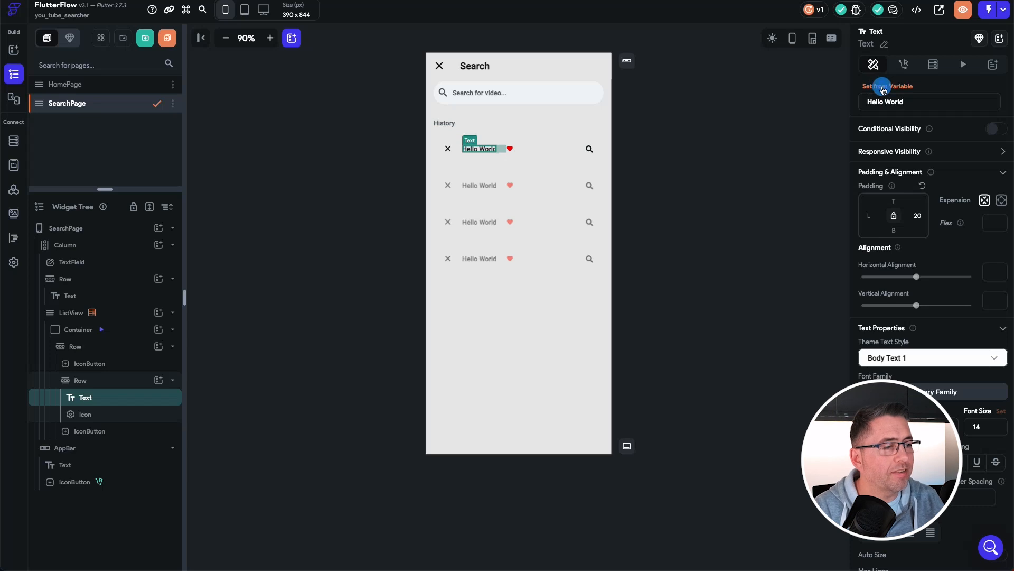
{"action": "left_click", "coordinate": [883, 90]}
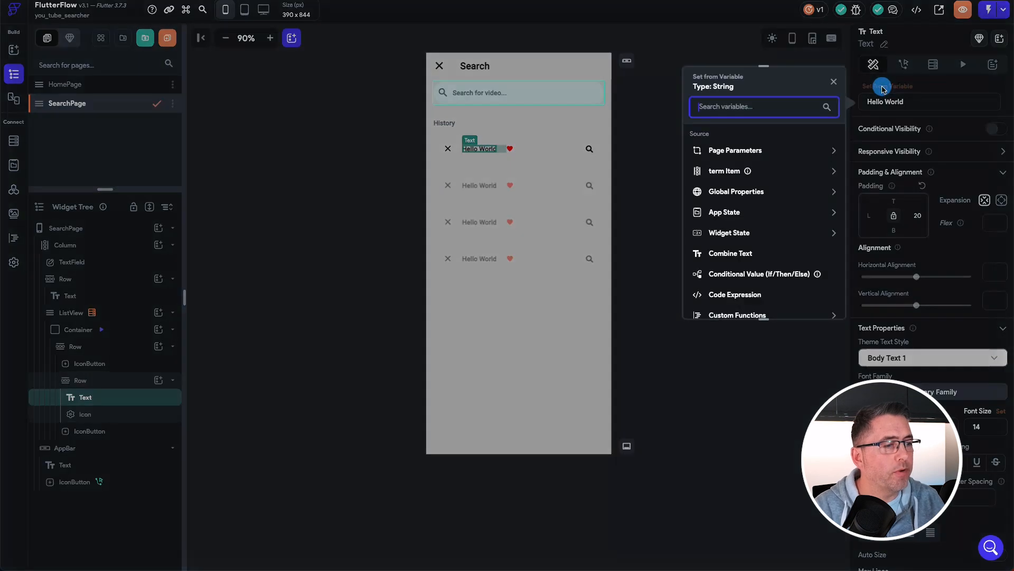
{"action": "left_click", "coordinate": [731, 172]}
{"action": "left_click", "coordinate": [818, 303]}
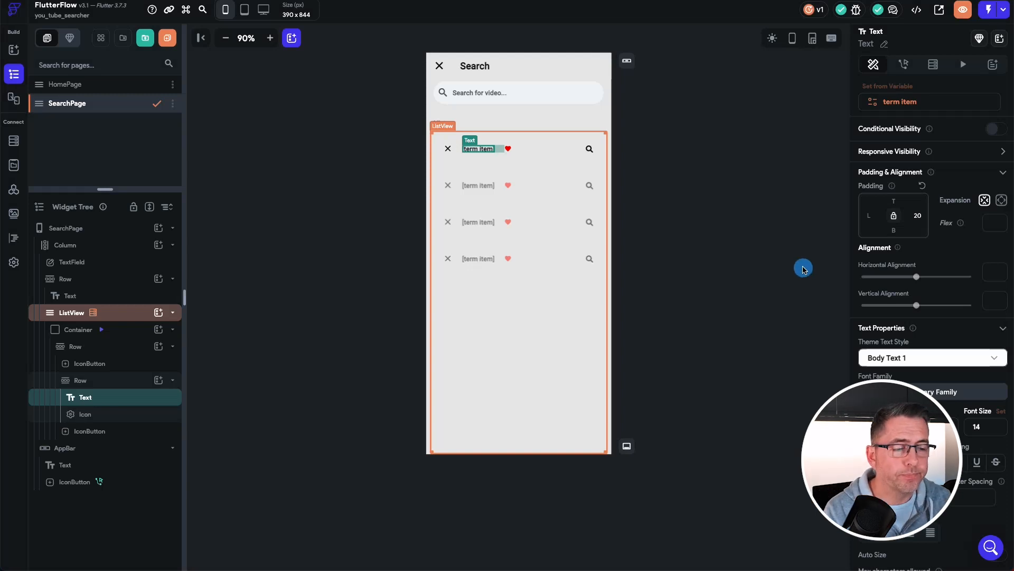
{"action": "left_click", "coordinate": [782, 266]}
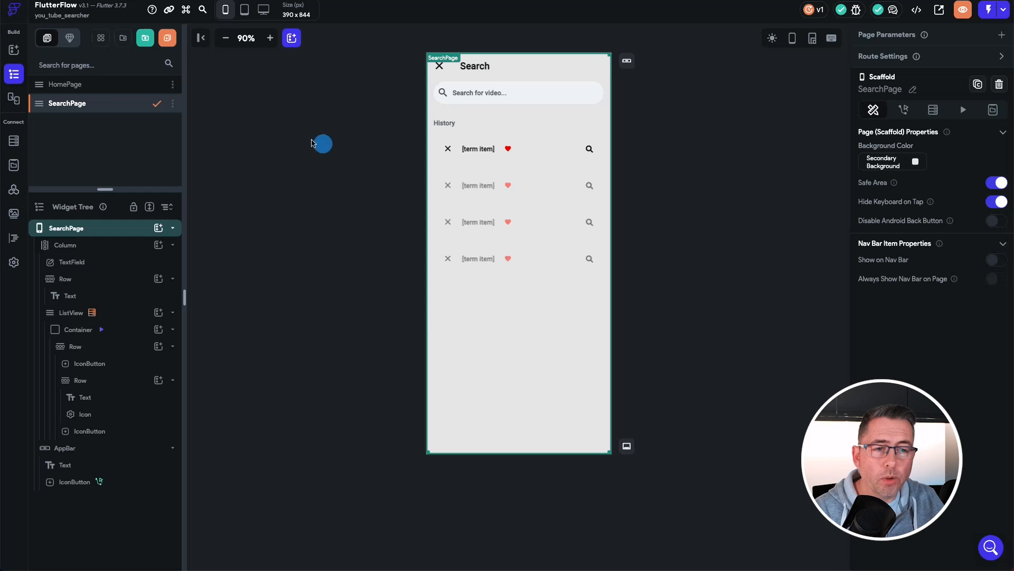
Give the HomePage search icon button an On Tap action that navigates to SearchPage with the Slide Up transition
{"action": "left_click", "coordinate": [62, 85]}
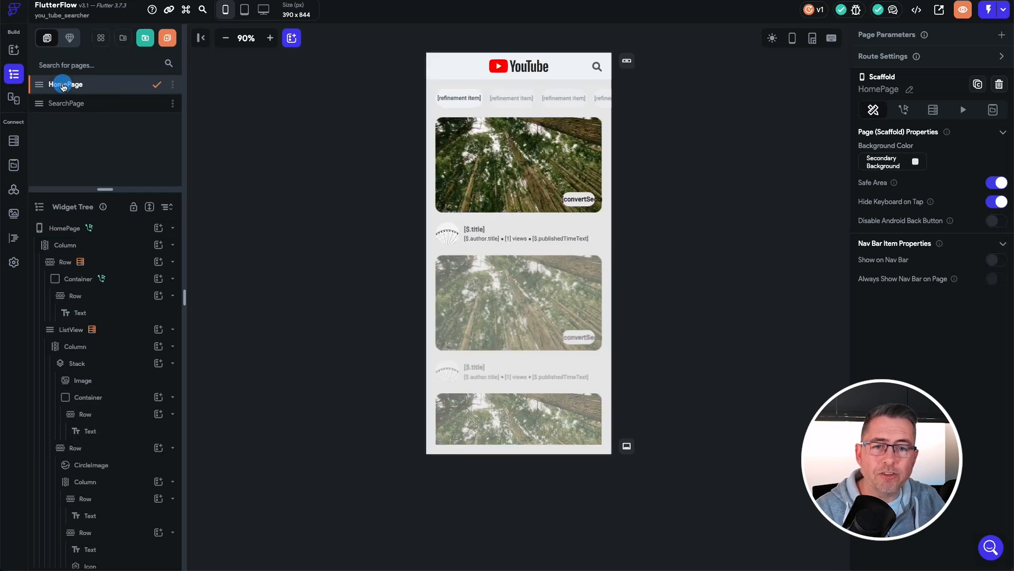
{"action": "left_click", "coordinate": [598, 70]}
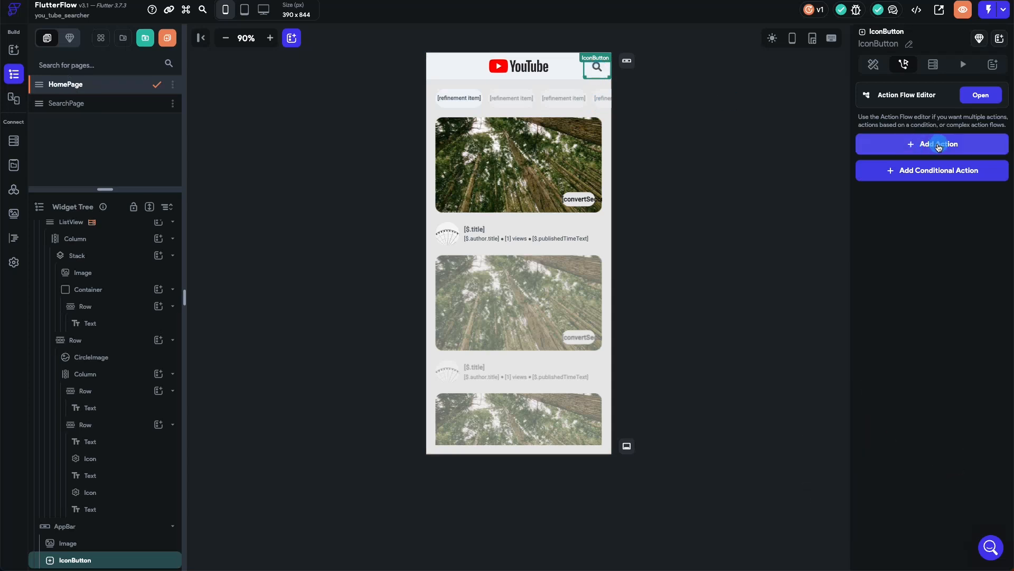
{"action": "left_click", "coordinate": [938, 147]}
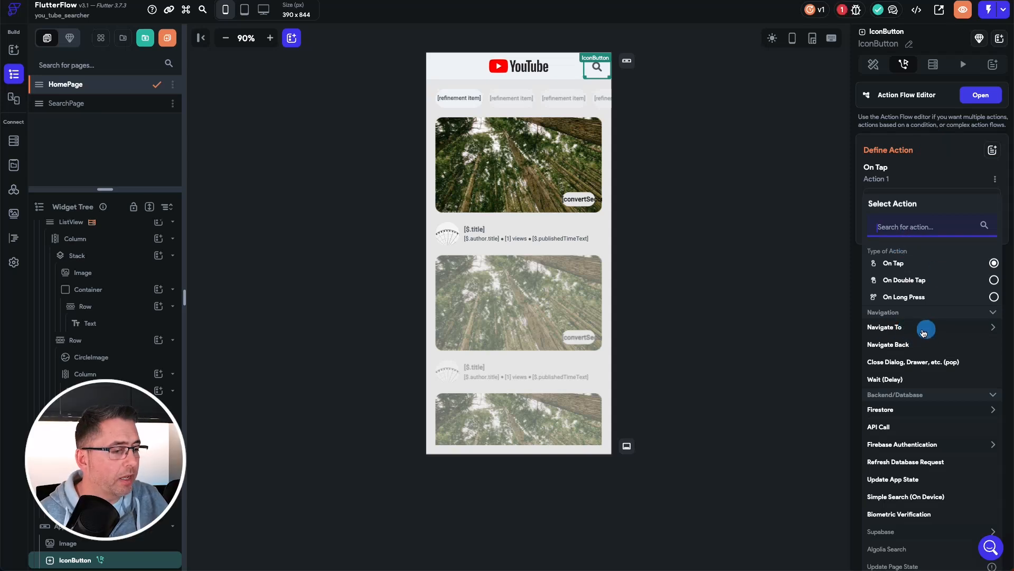
{"action": "left_click", "coordinate": [912, 329]}
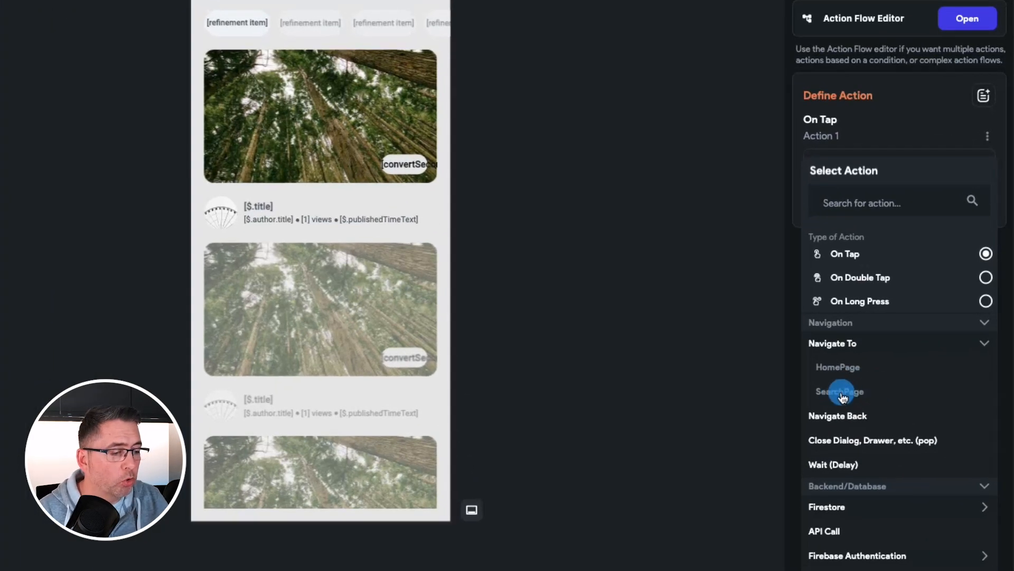
{"action": "left_click", "coordinate": [841, 392]}
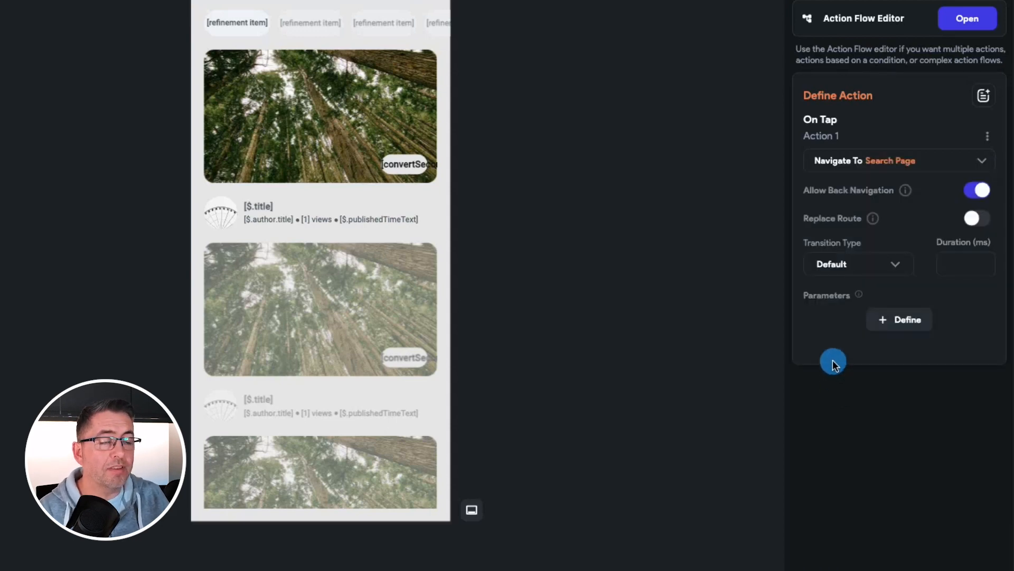
{"action": "left_click", "coordinate": [859, 270]}
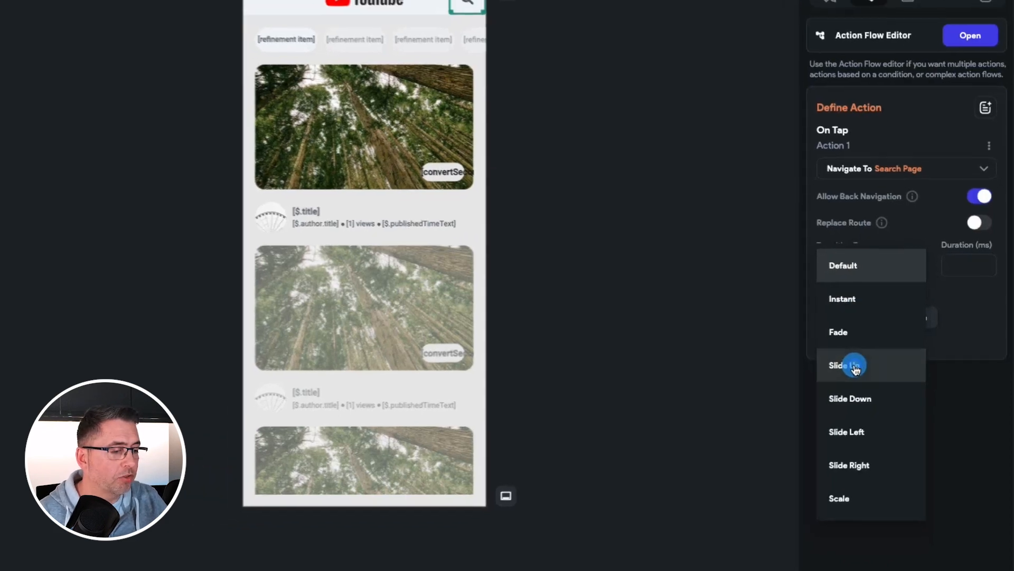
{"action": "left_click", "coordinate": [855, 367]}
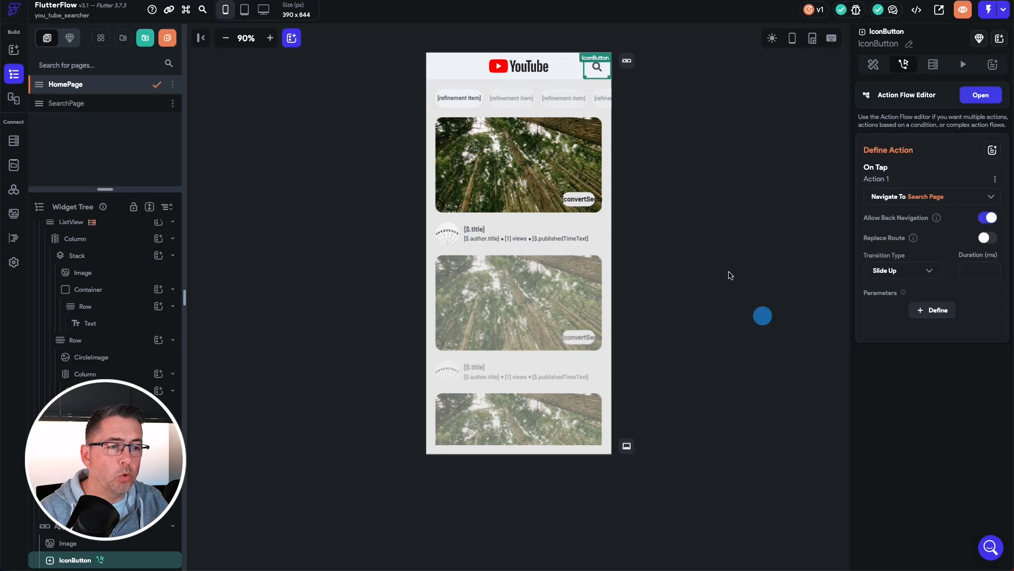
Test the navigation in the running Test Mode session by opening the search page, closing it and opening it again
{"action": "left_click", "coordinate": [698, 220]}
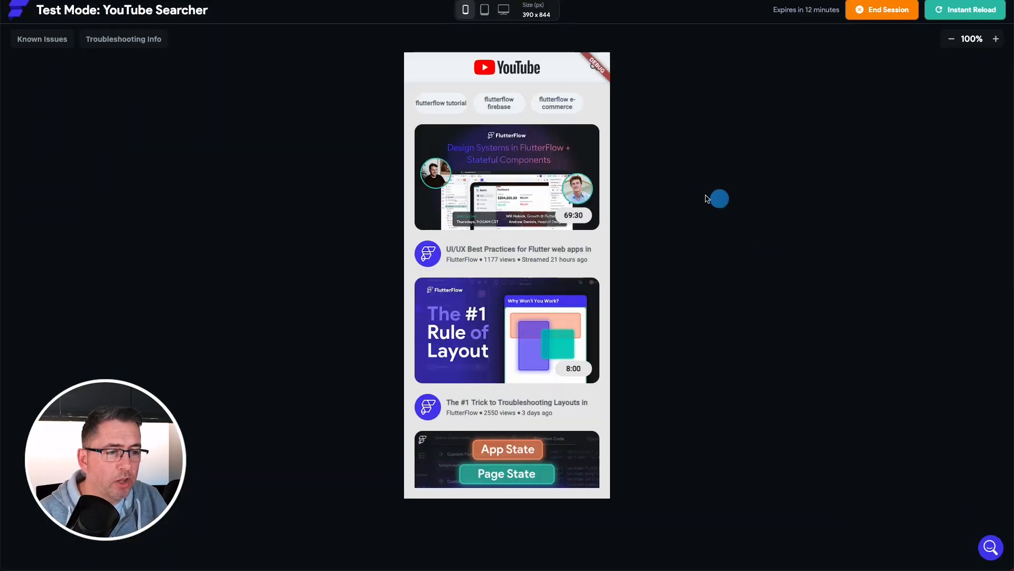
{"action": "left_click", "coordinate": [595, 71]}
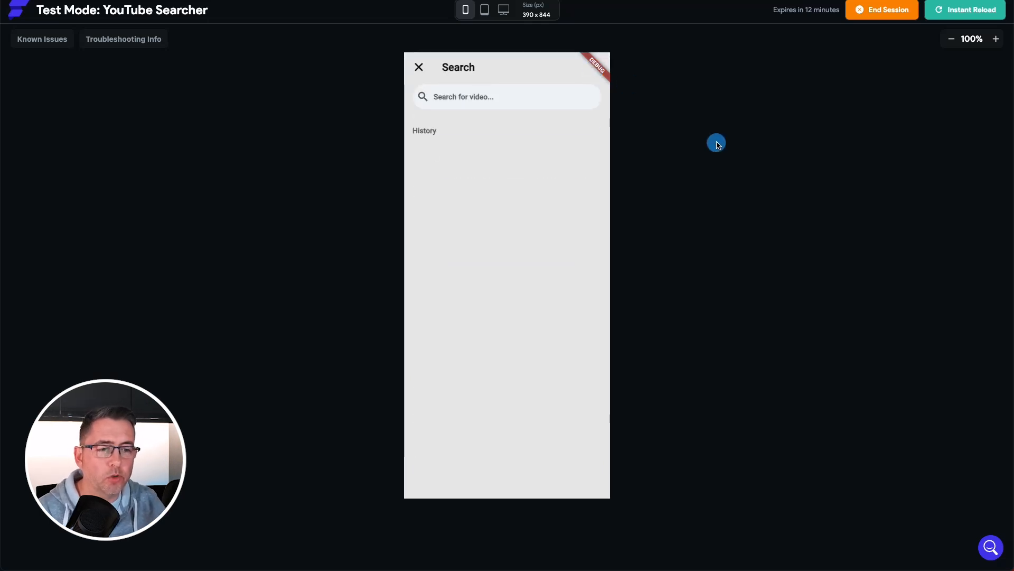
{"action": "left_click", "coordinate": [419, 68]}
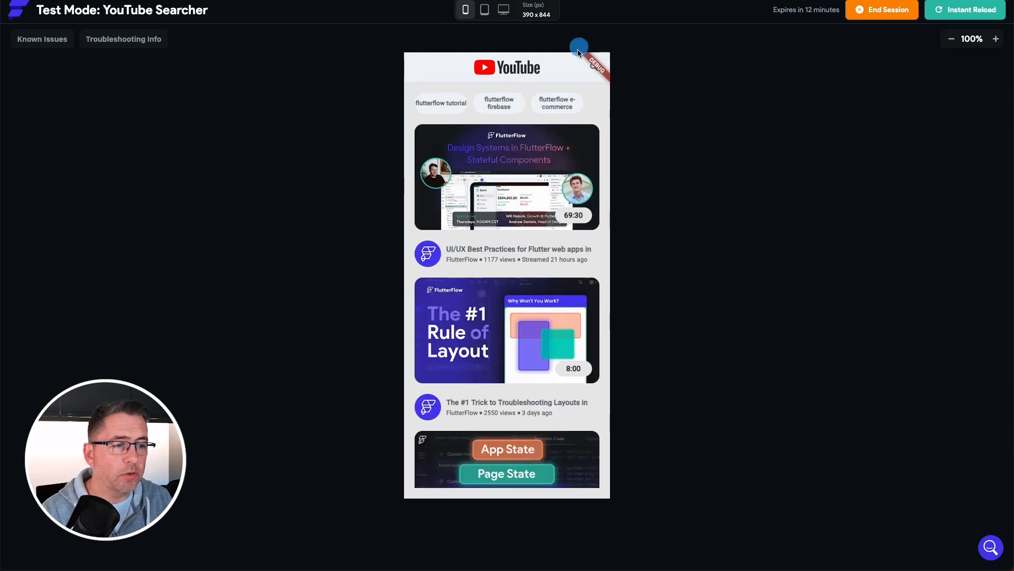
{"action": "left_click", "coordinate": [591, 65]}
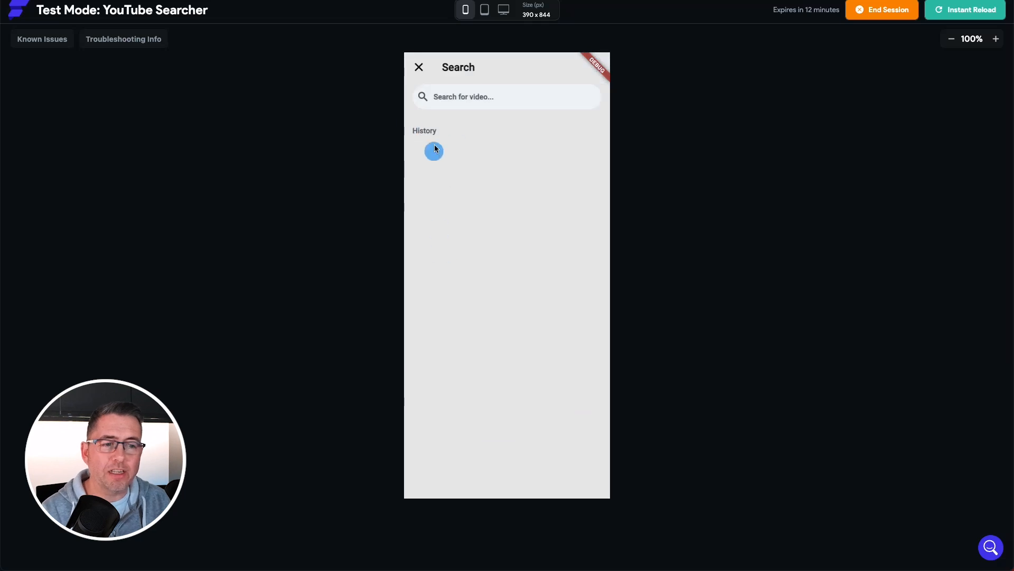